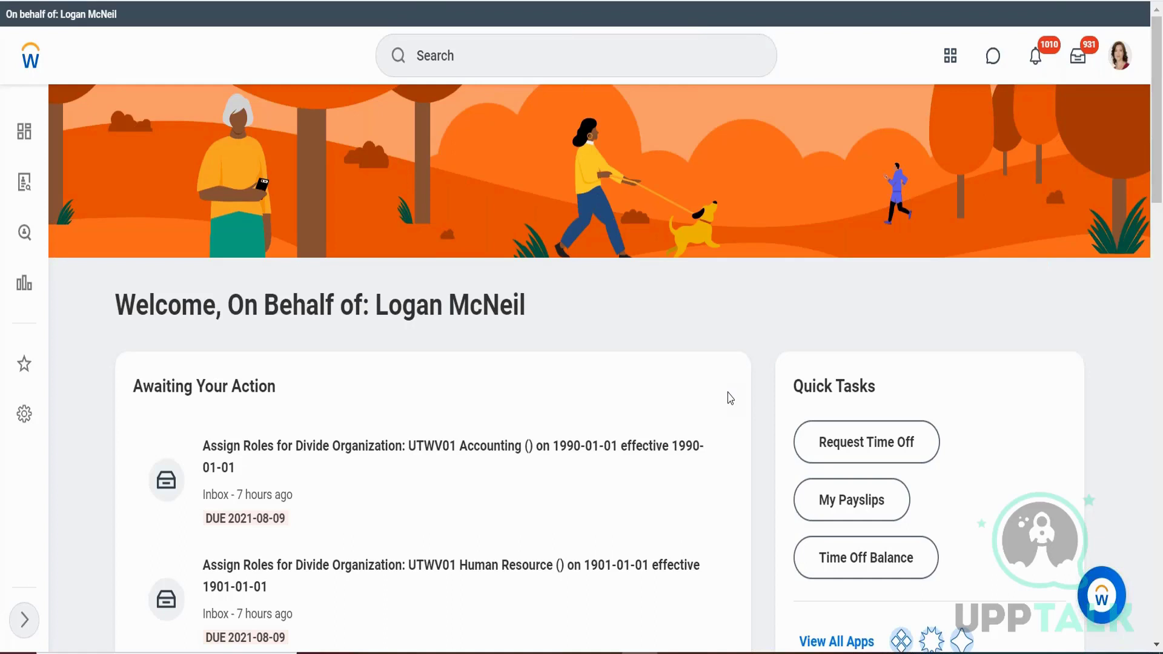
Look through the home page's awaiting actions, team, quick tasks, company news and recommended sections
scroll(730, 398, "down", 5)
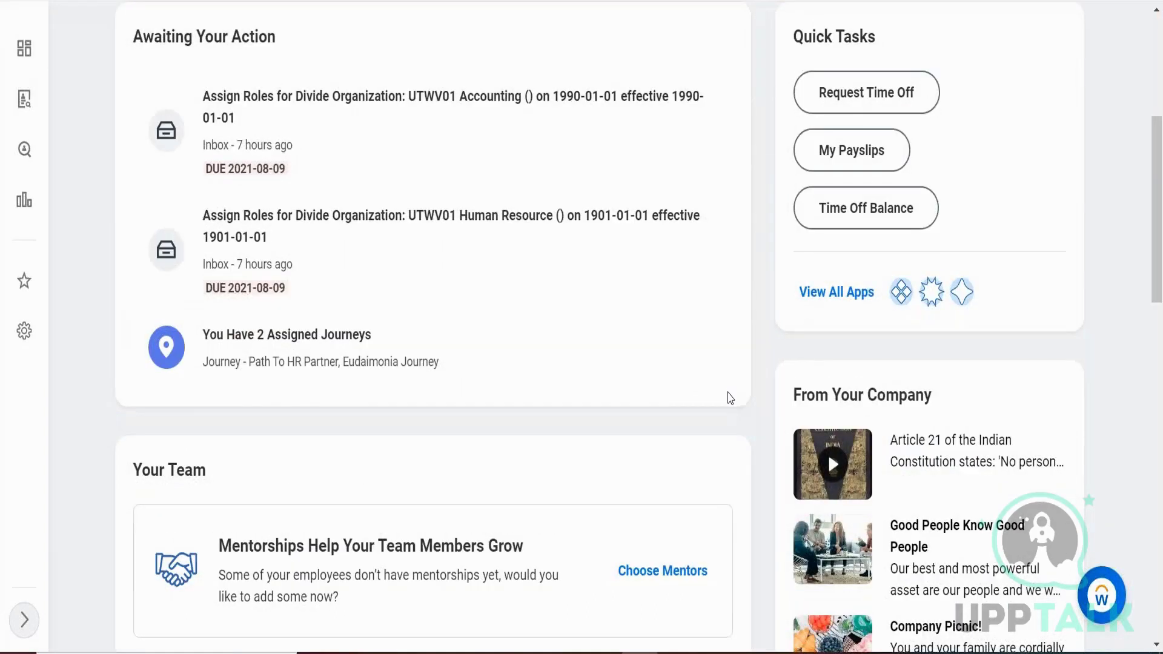
scroll(731, 398, "down", 2)
scroll(730, 398, "up", 7)
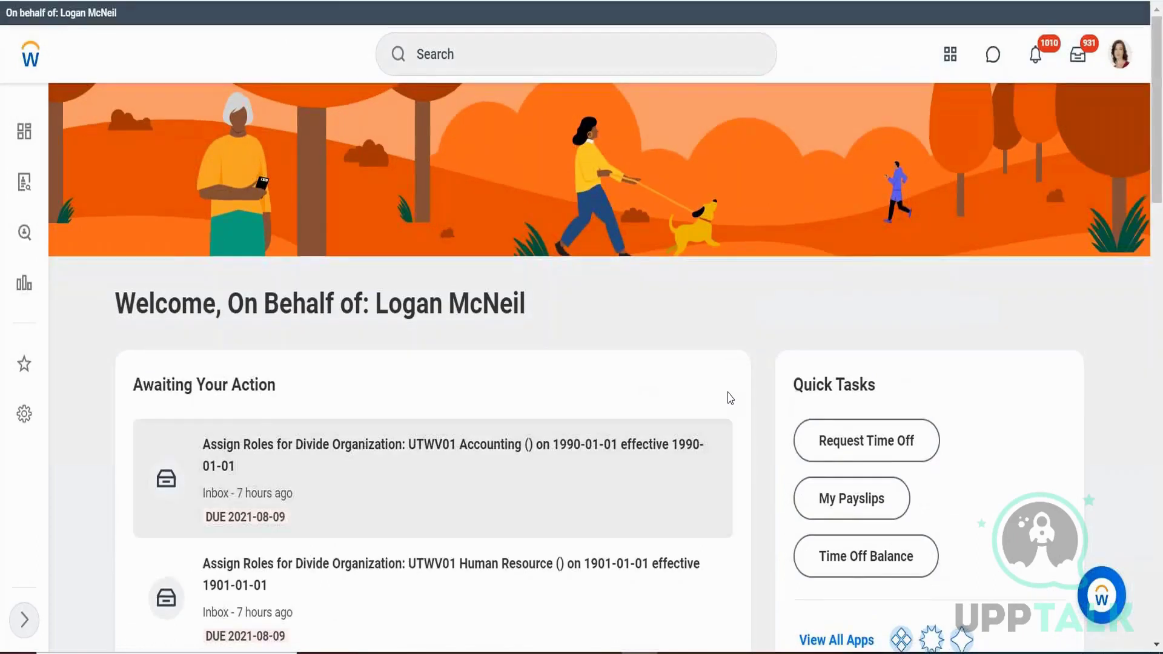
scroll(731, 398, "down", 6)
scroll(731, 398, "down", 5)
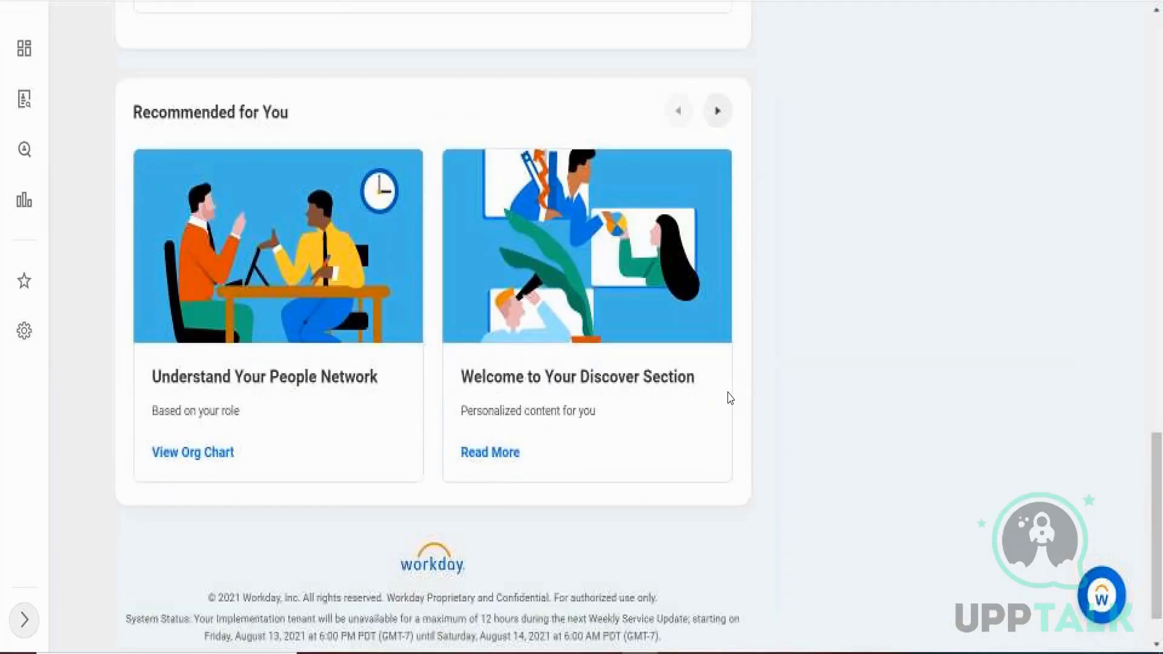
scroll(731, 398, "up", 10)
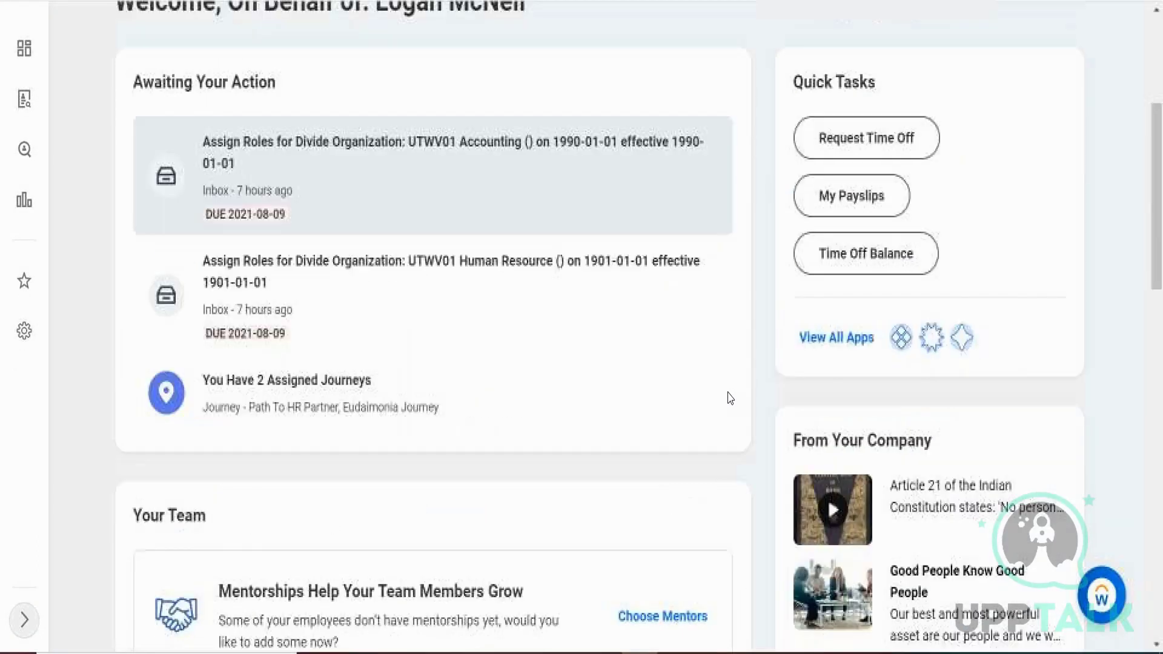
scroll(730, 398, "up", 5)
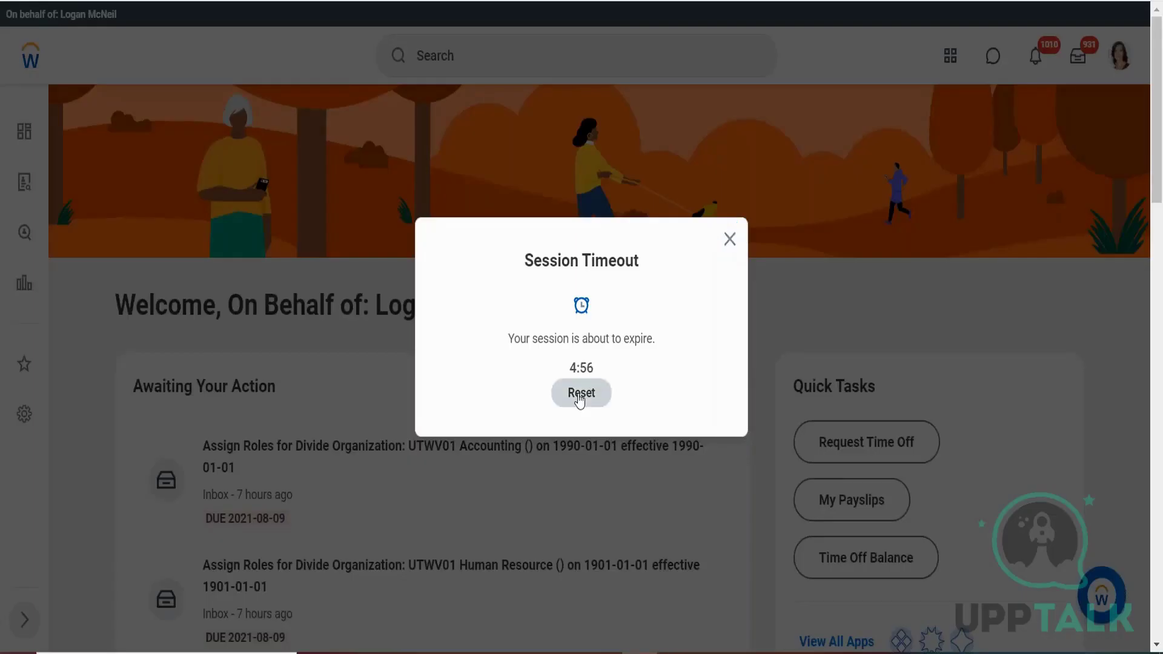
Reset the expiring session timer and search for "all functional areas"
left_click(581, 397)
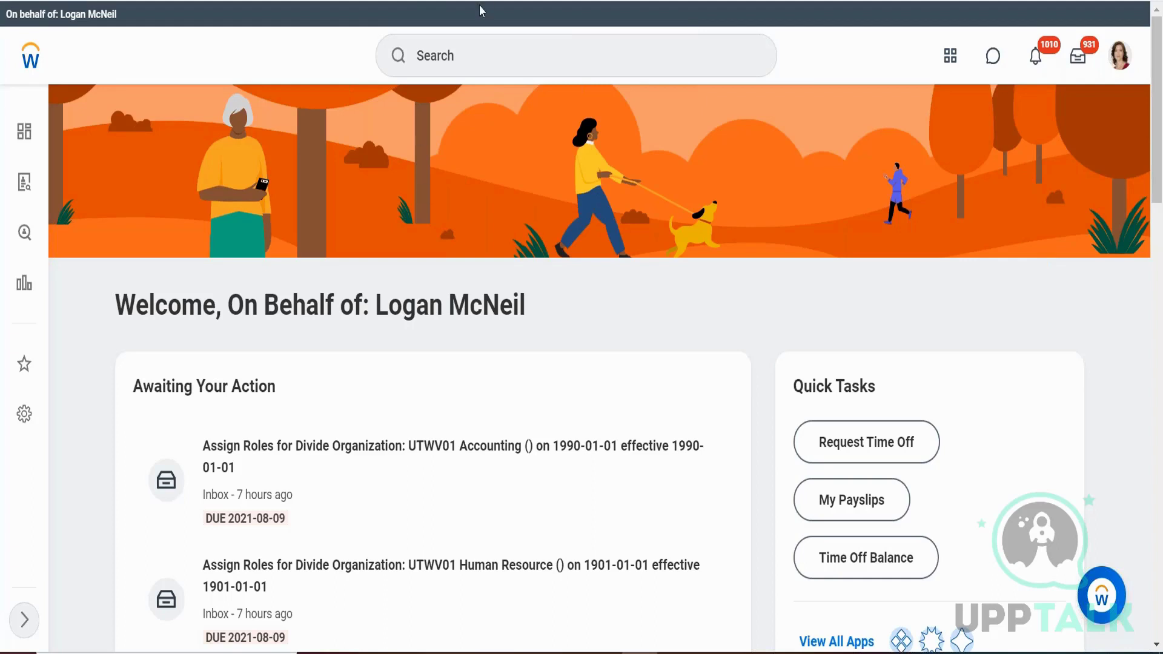
left_click(462, 57)
type("all")
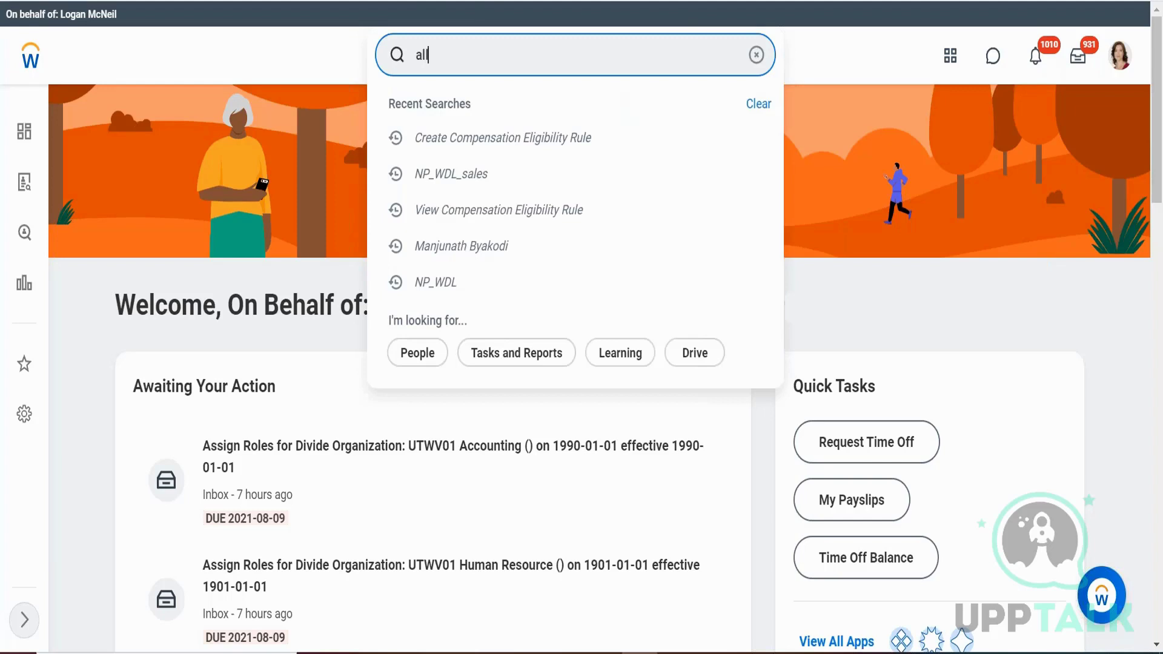
type(" functional areas")
key("Return")
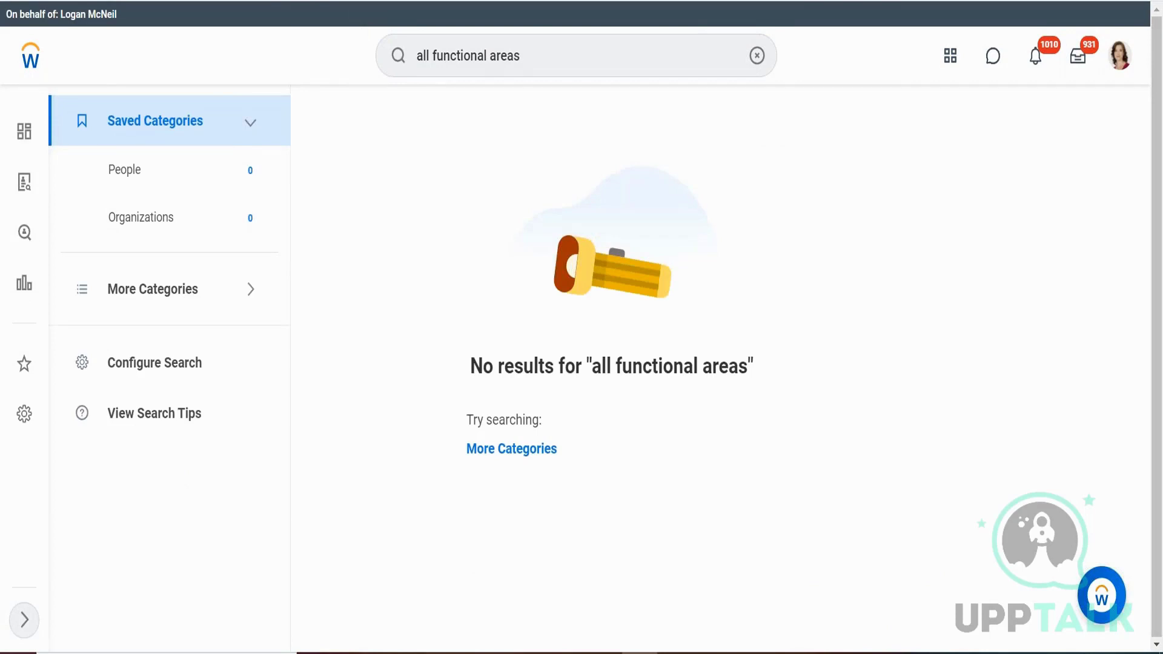
Remove the word "all" from the query and search for "functional areas"
left_click(434, 56)
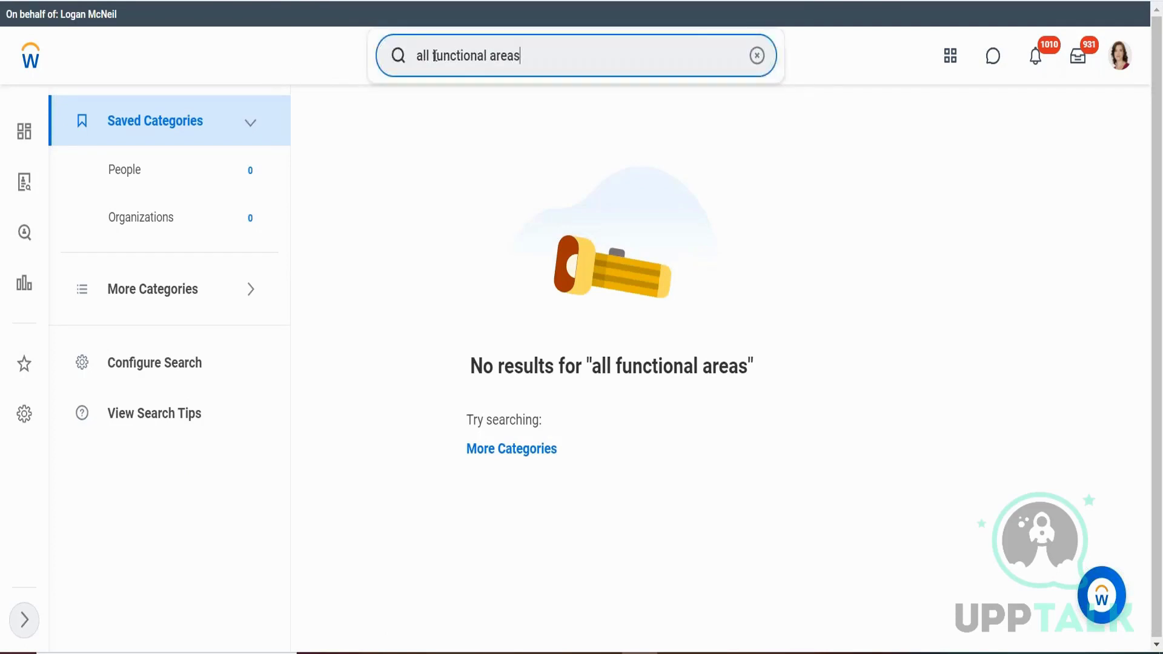
left_click(383, 36)
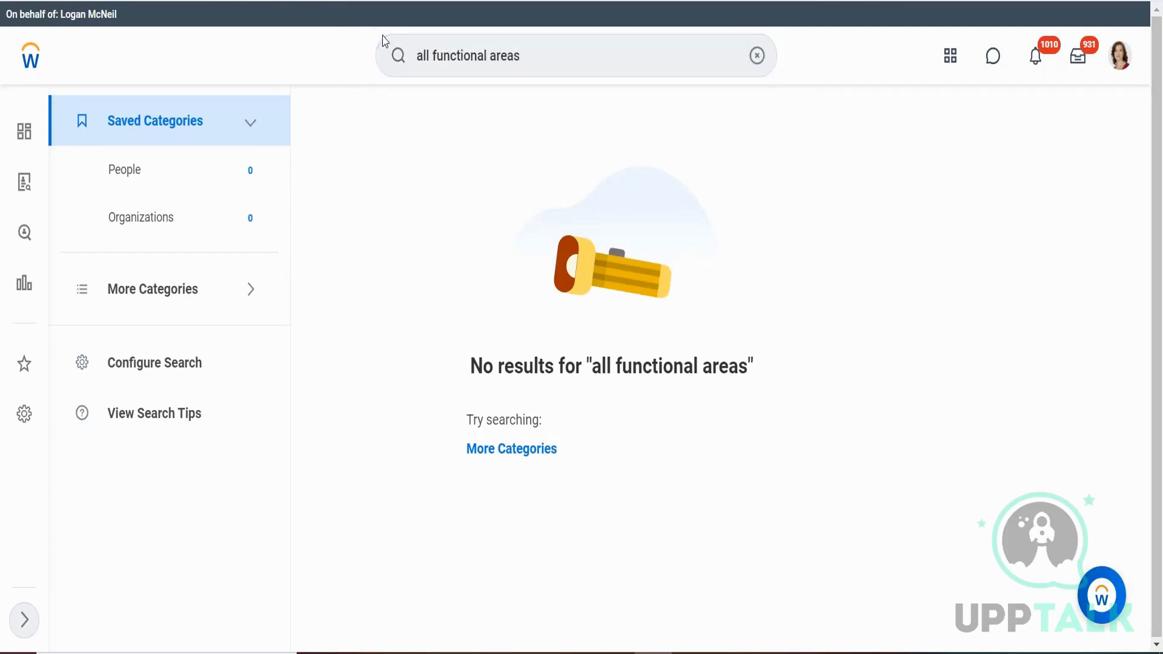
left_click(435, 56)
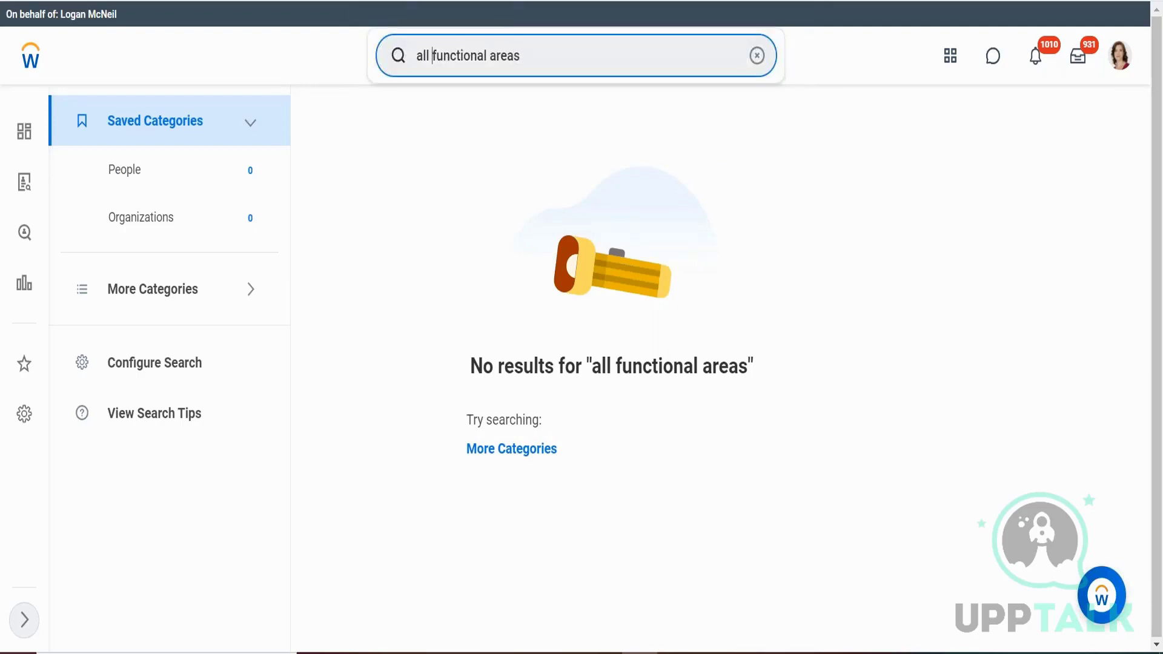
key("BackSpace")
key("BackSpace")
key("BackSpace")
key("BackSpace")
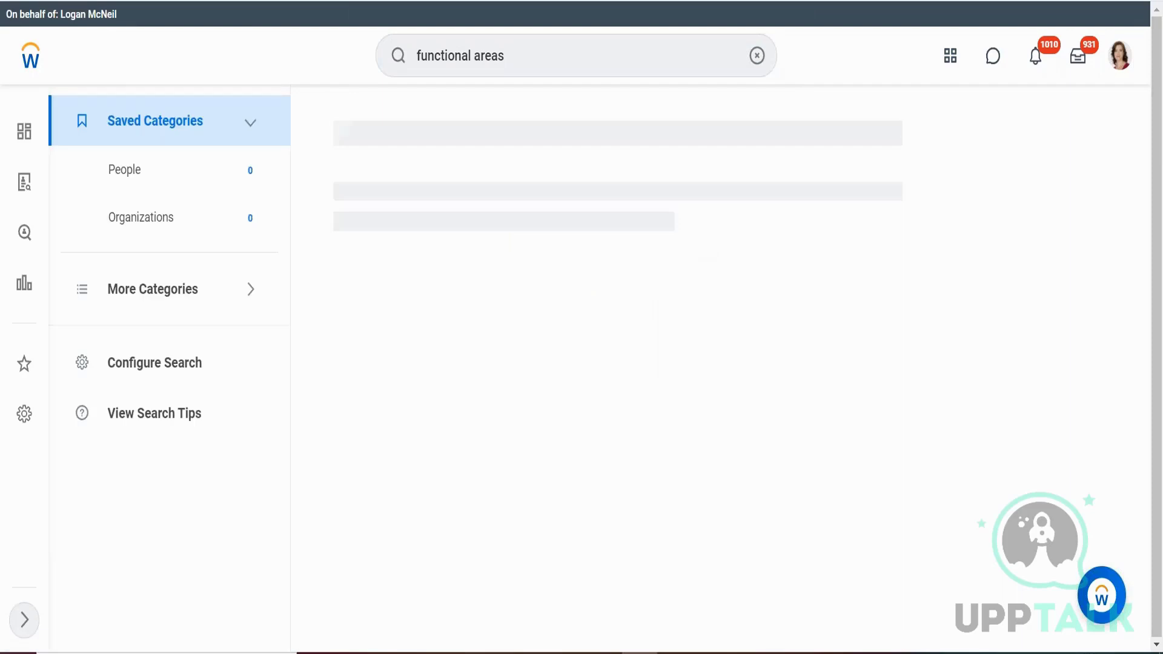
Shorten the query to the singular "functional area" and run the search again
left_click(507, 51)
key("BackSpace")
key("Return")
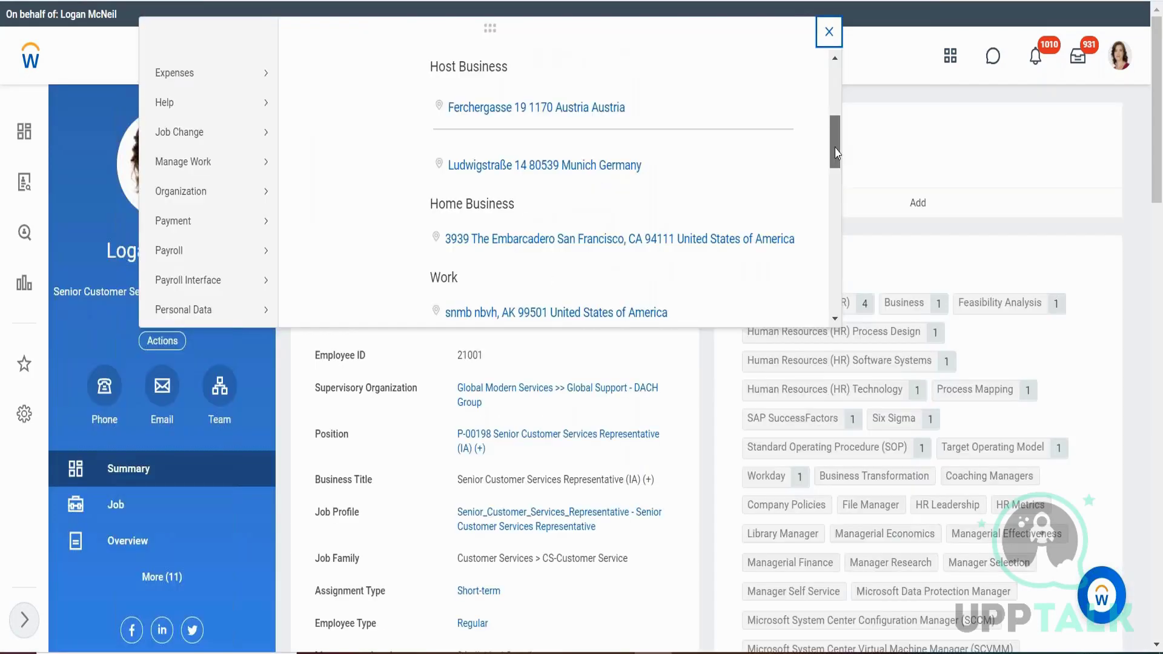
Examine the Time and Leave options among the worker's related actions and close the actions window
scroll(826, 183, "down", 4)
scroll(827, 184, "down", 4)
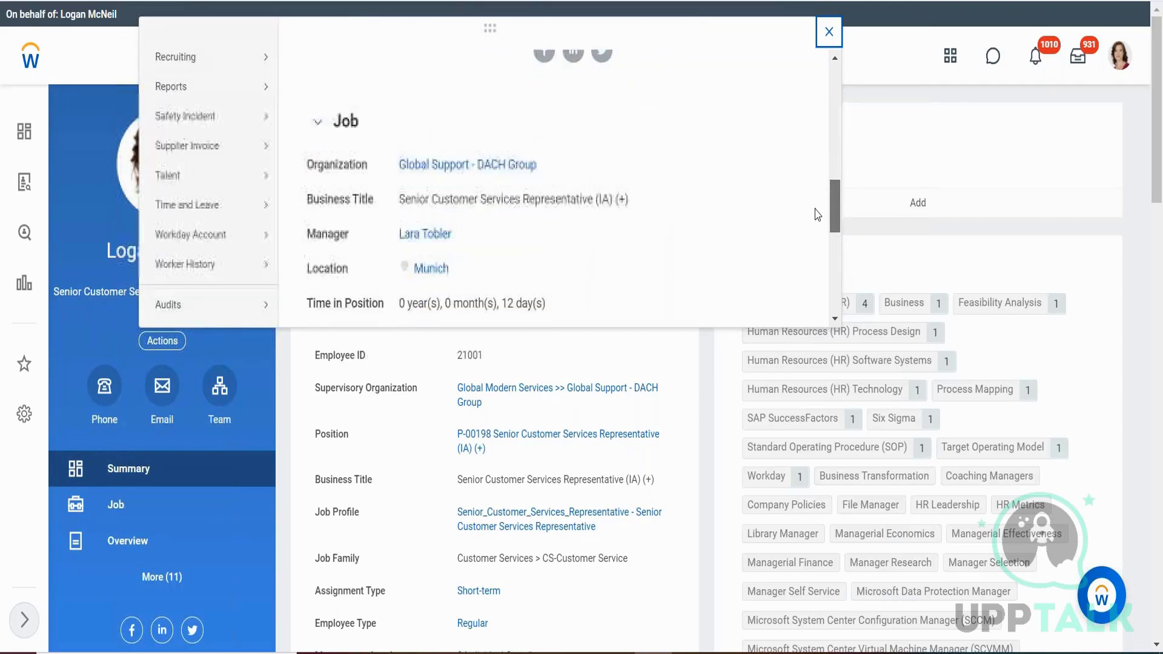
mouse_move(181, 204)
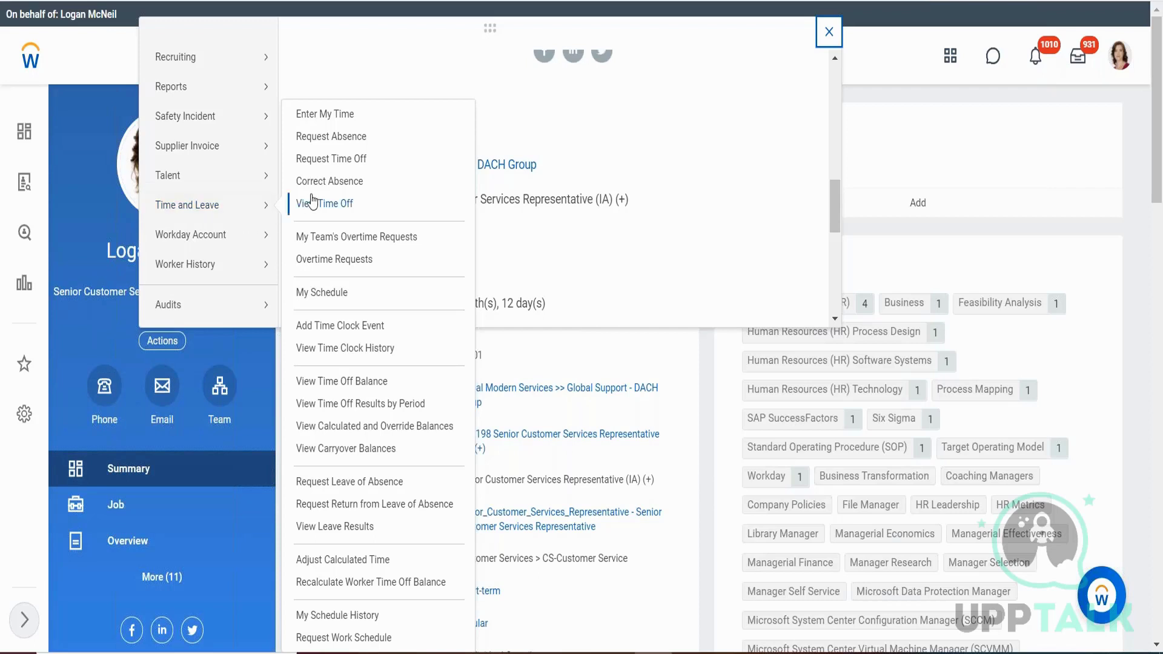
mouse_move(221, 206)
left_click(829, 31)
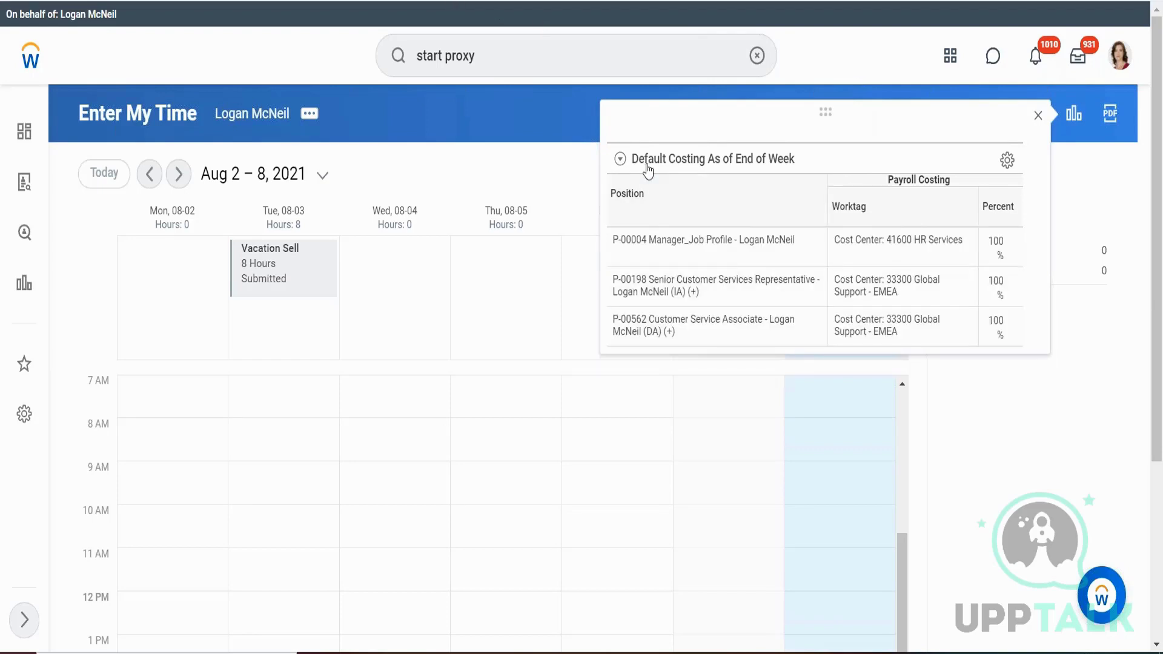
Dismiss the default costing pop-up and preview the time calendar in Day view before returning to Week view
left_click(514, 63)
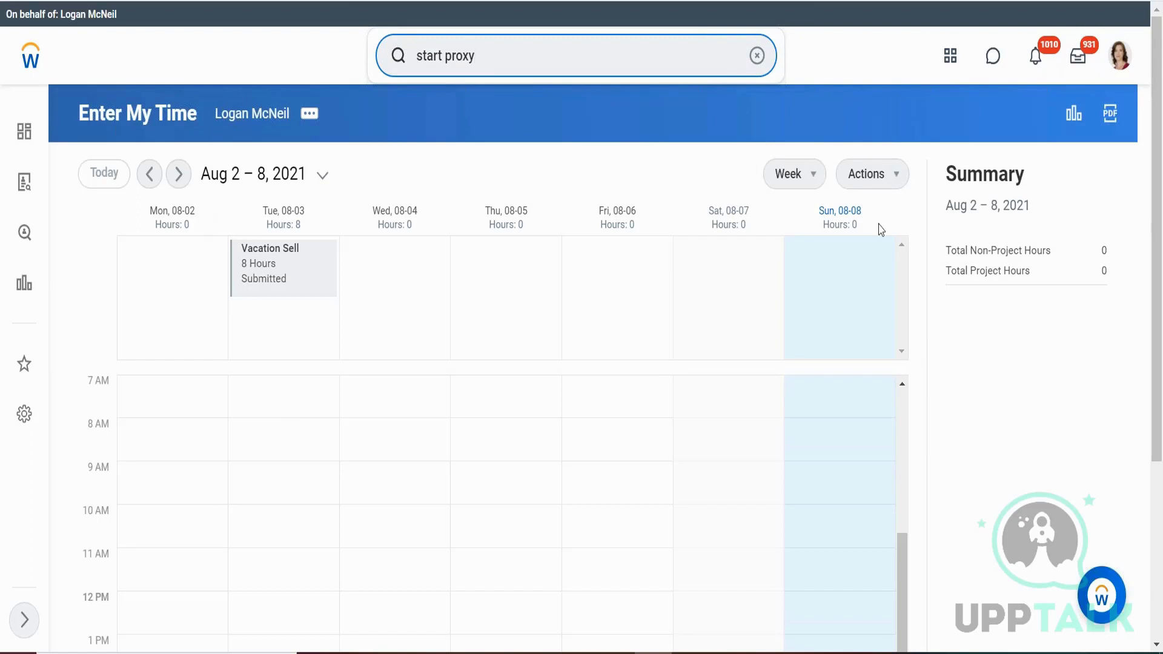
left_click(808, 176)
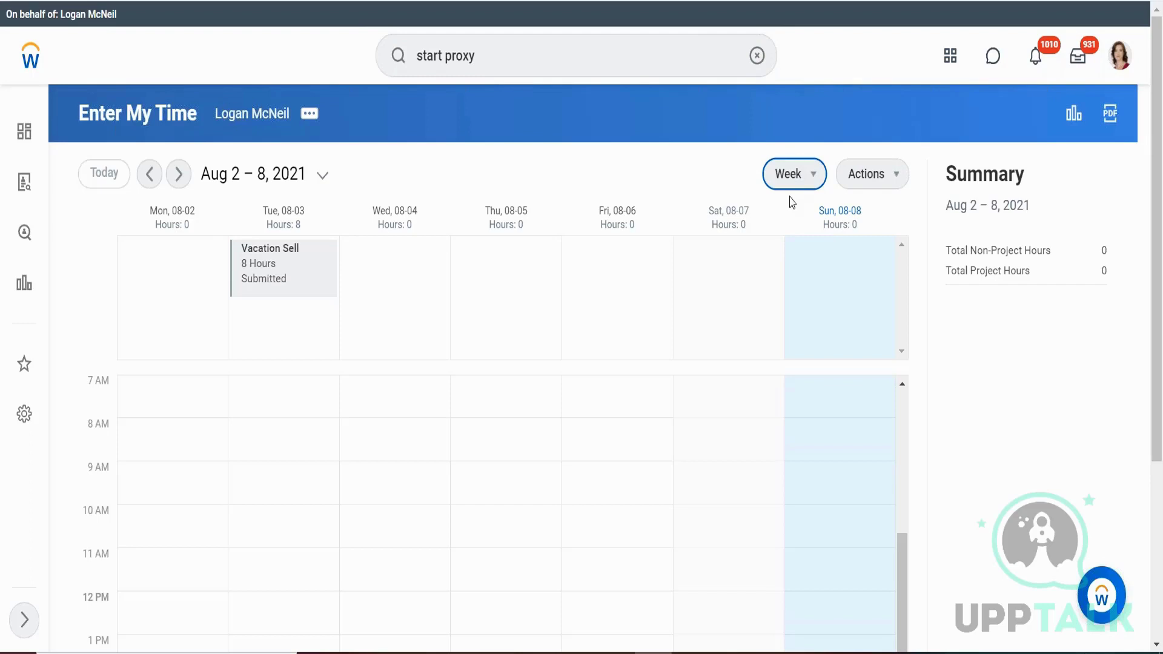
left_click(801, 181)
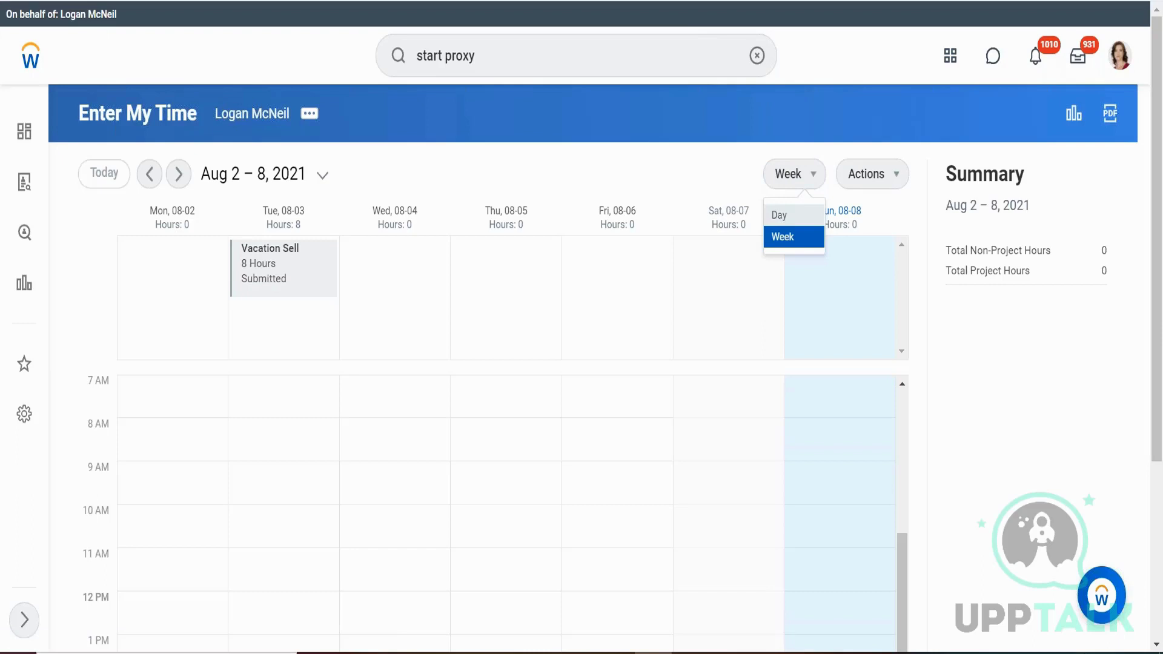
left_click(781, 217)
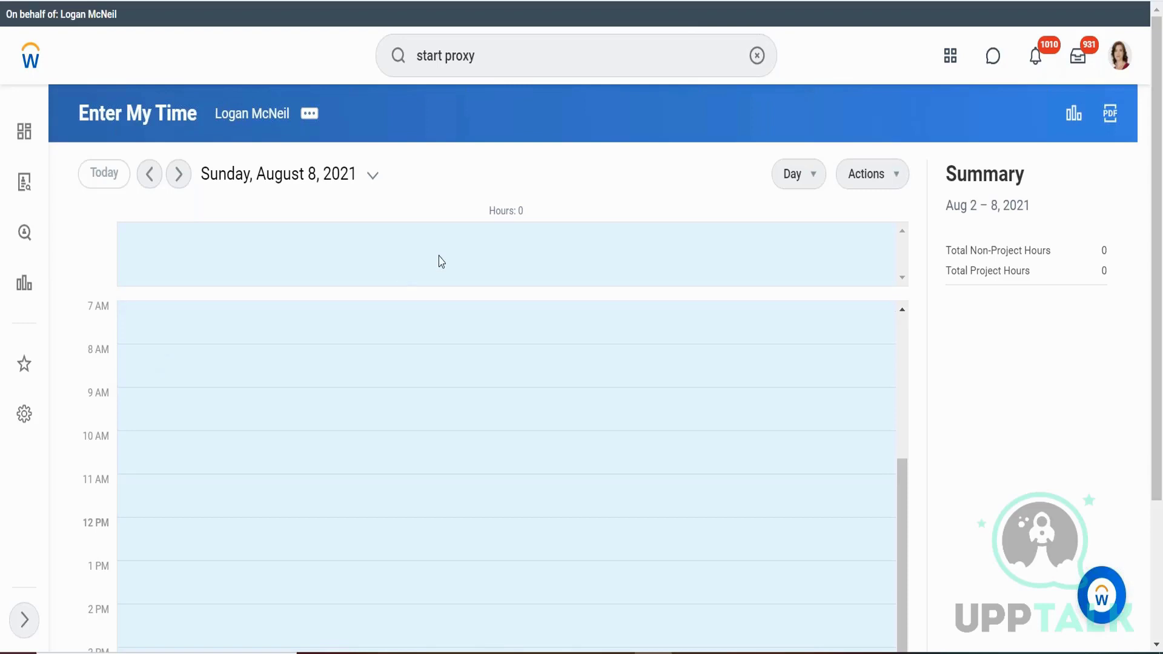
left_click(805, 185)
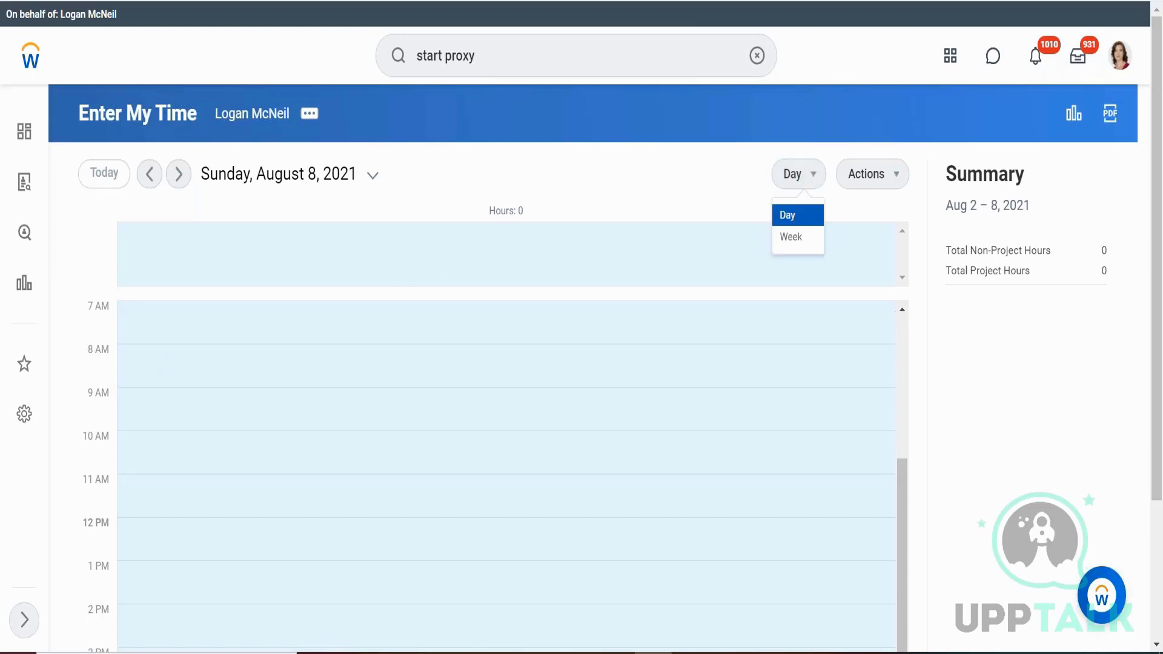
left_click(789, 237)
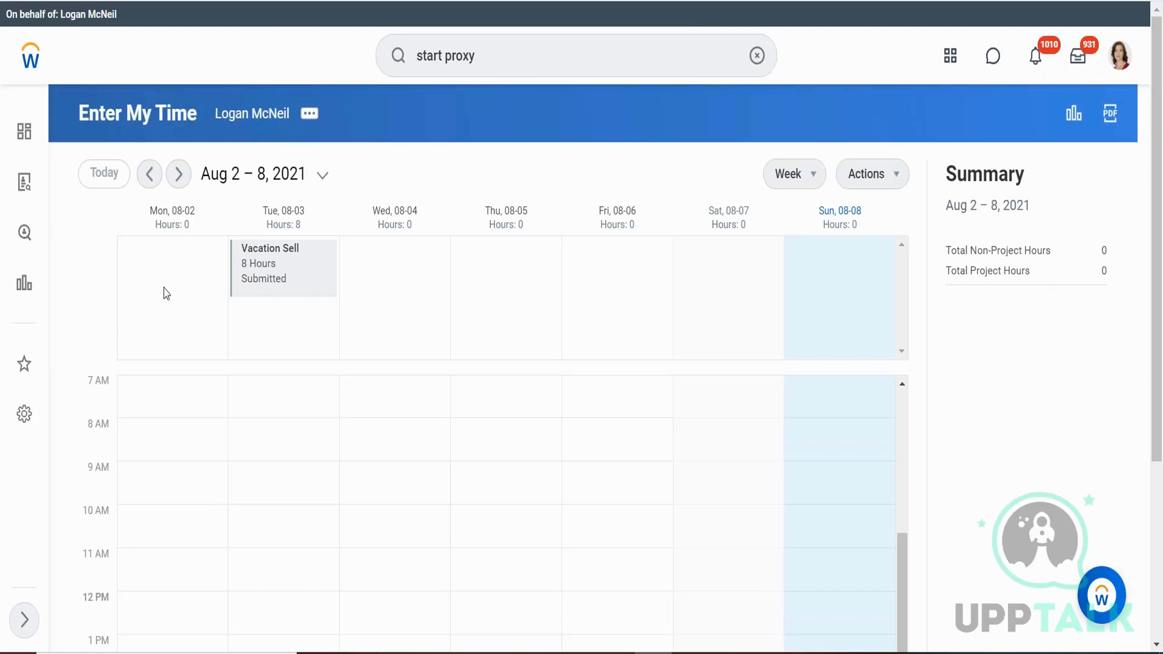
Start a time entry for Monday, 08-02, with the Administration time entry code as its time type
left_click(171, 254)
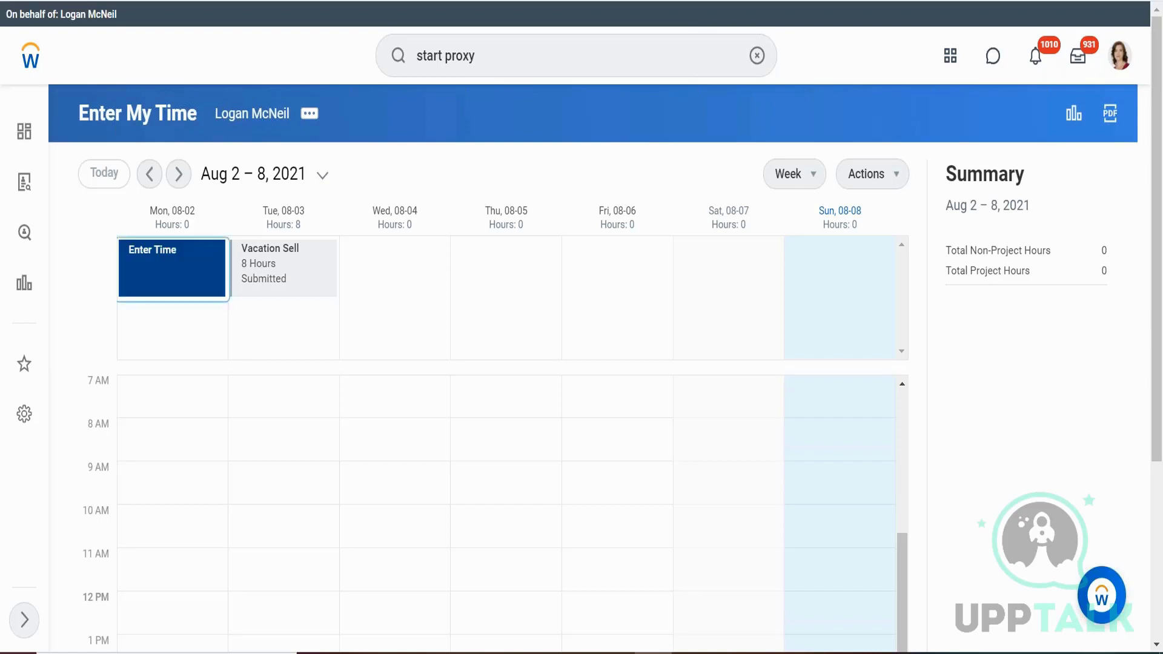
left_click(188, 295)
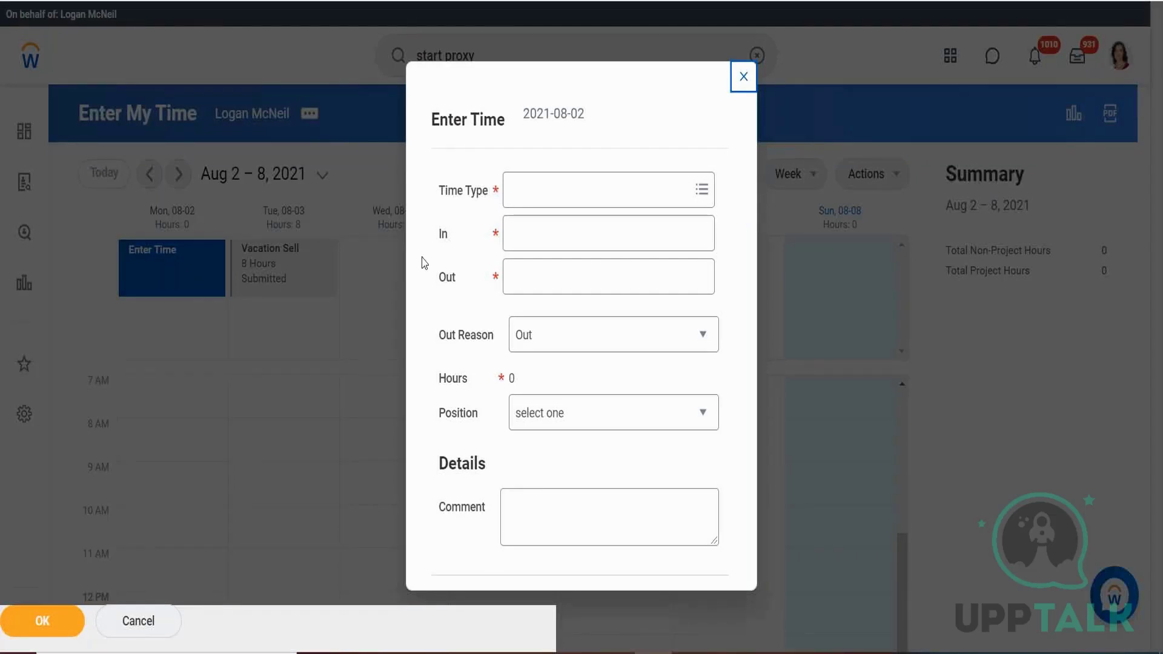
left_click(547, 208)
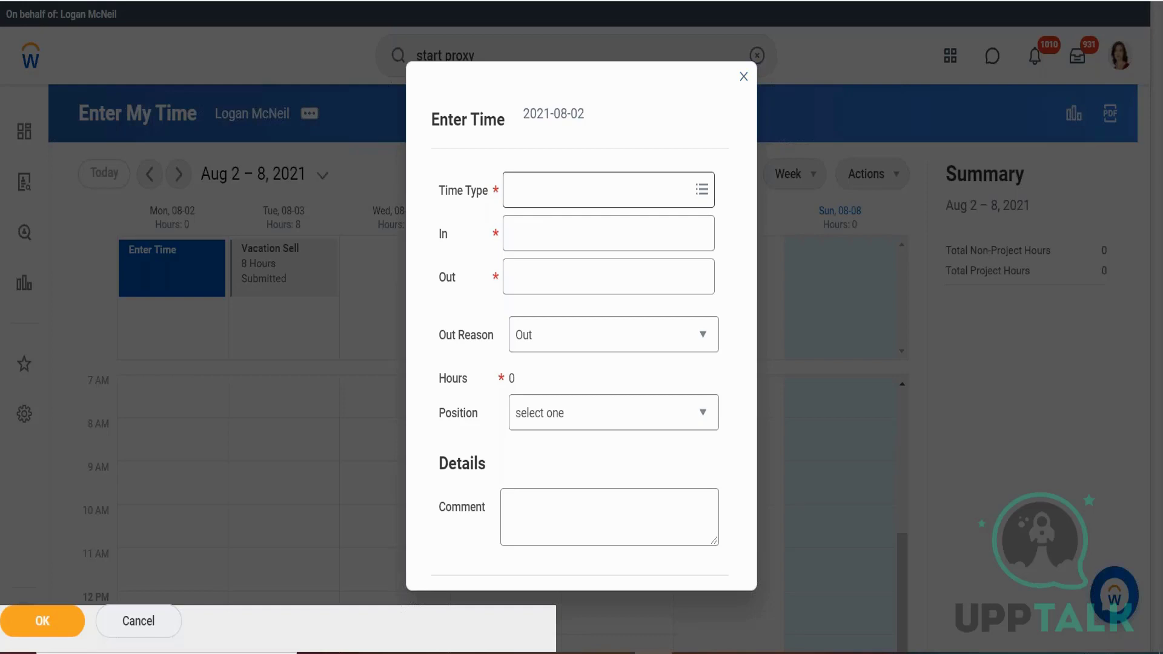
left_click(566, 188)
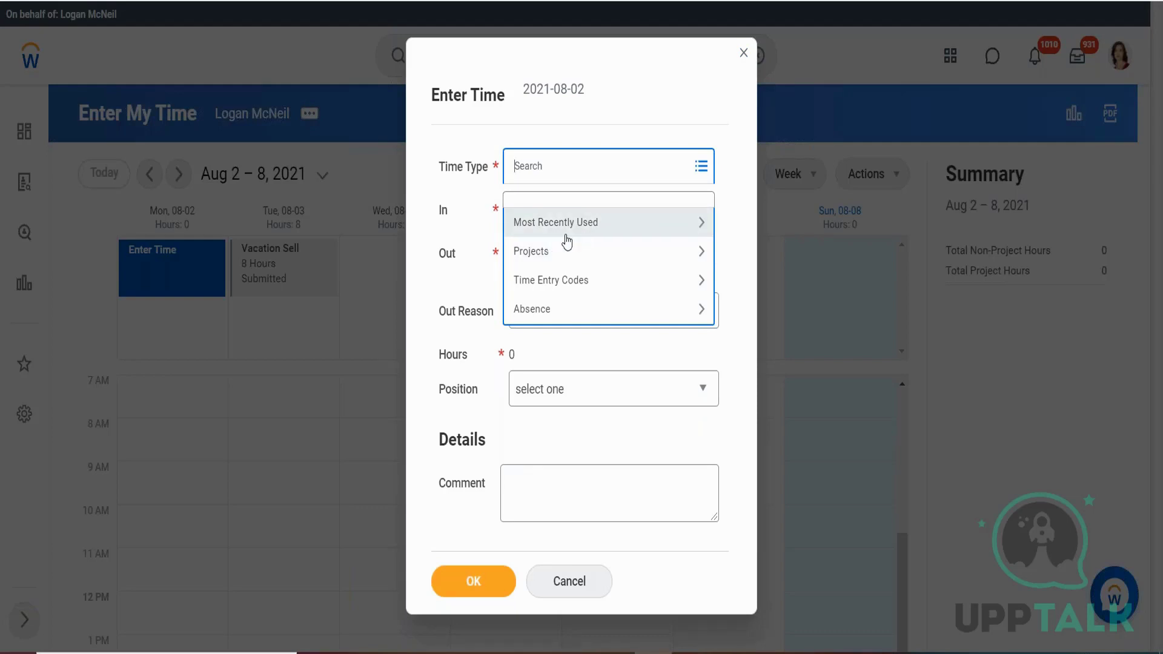
left_click(550, 284)
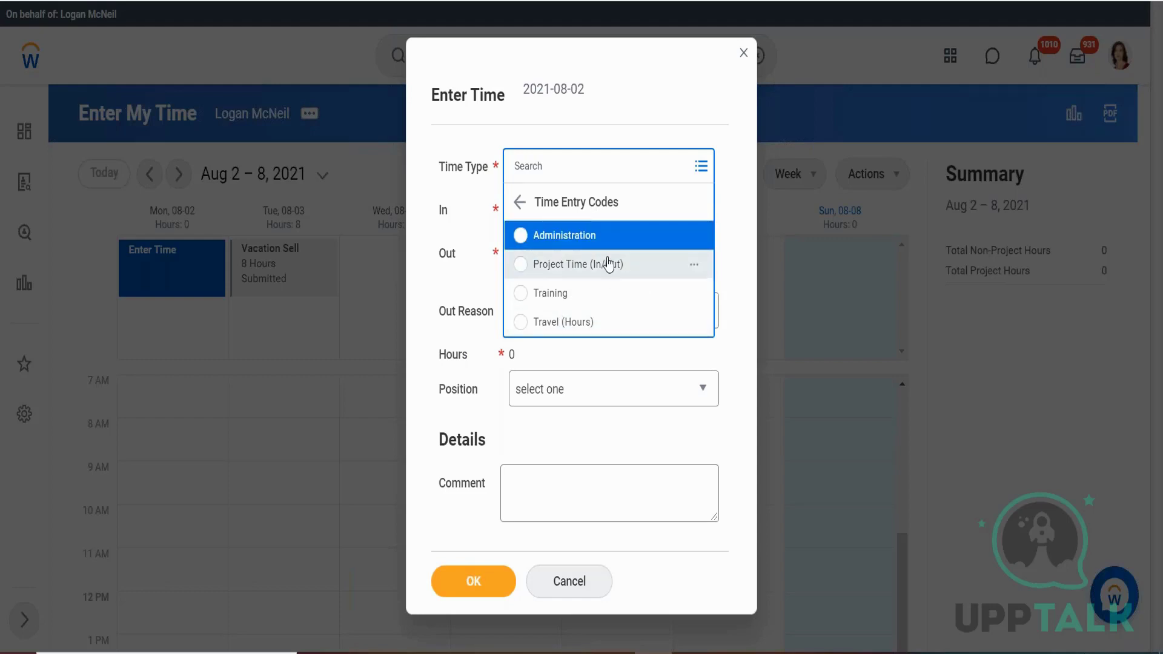
left_click(590, 243)
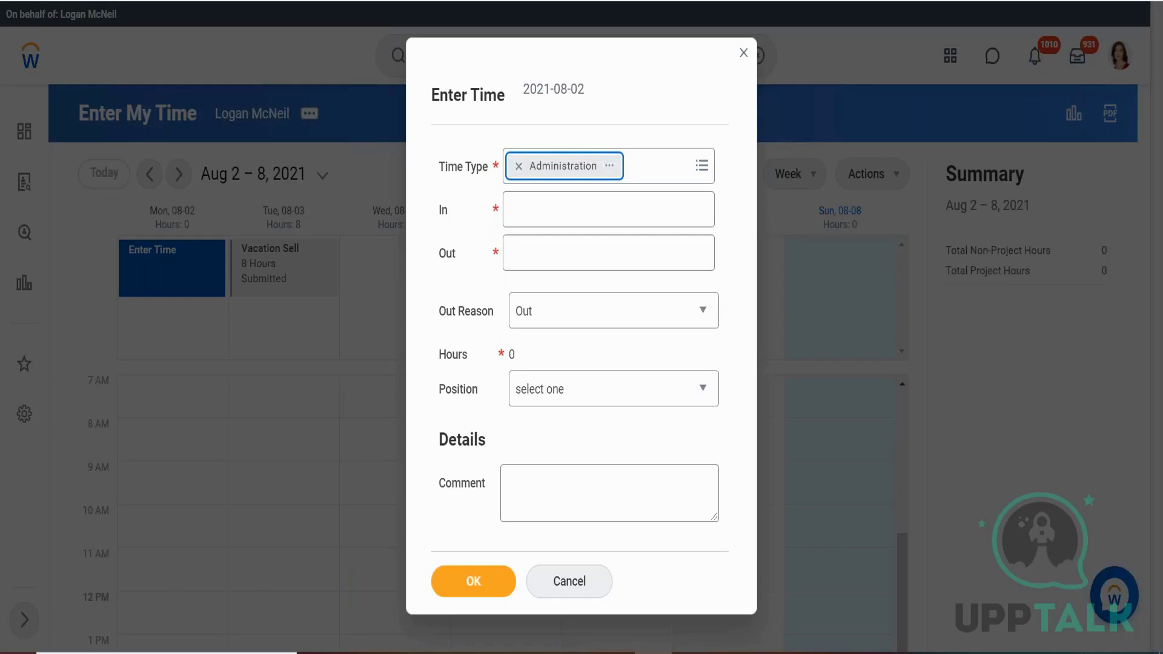
Set the Monday Administration entry to 6 hours and save it
left_click(550, 216)
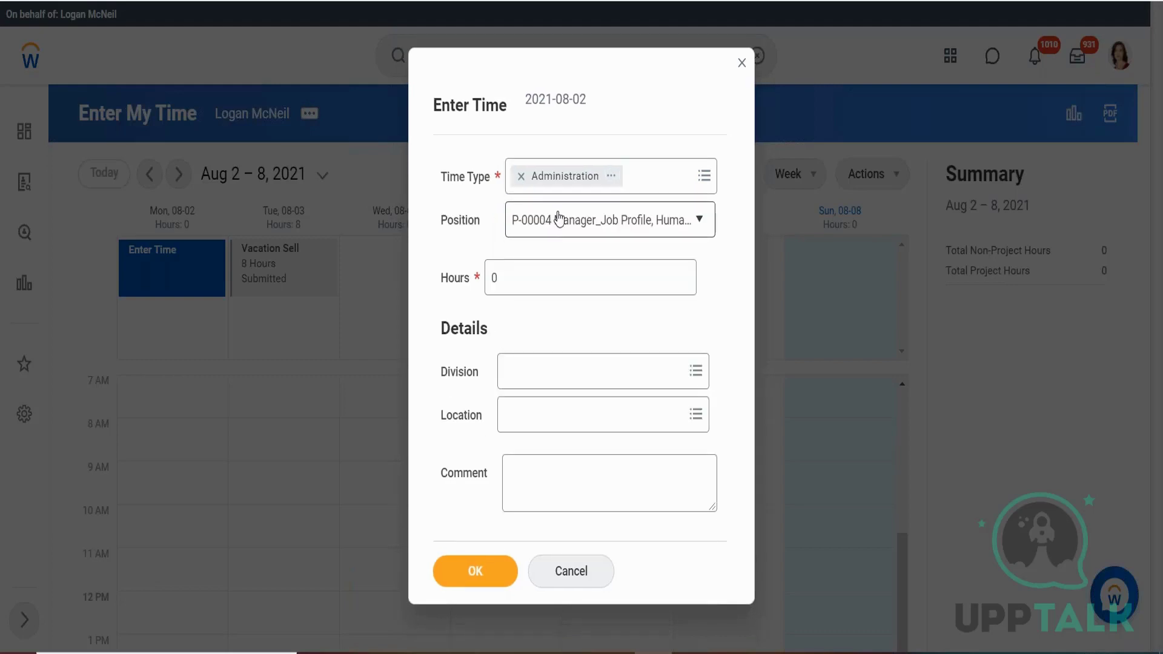
left_click(506, 284)
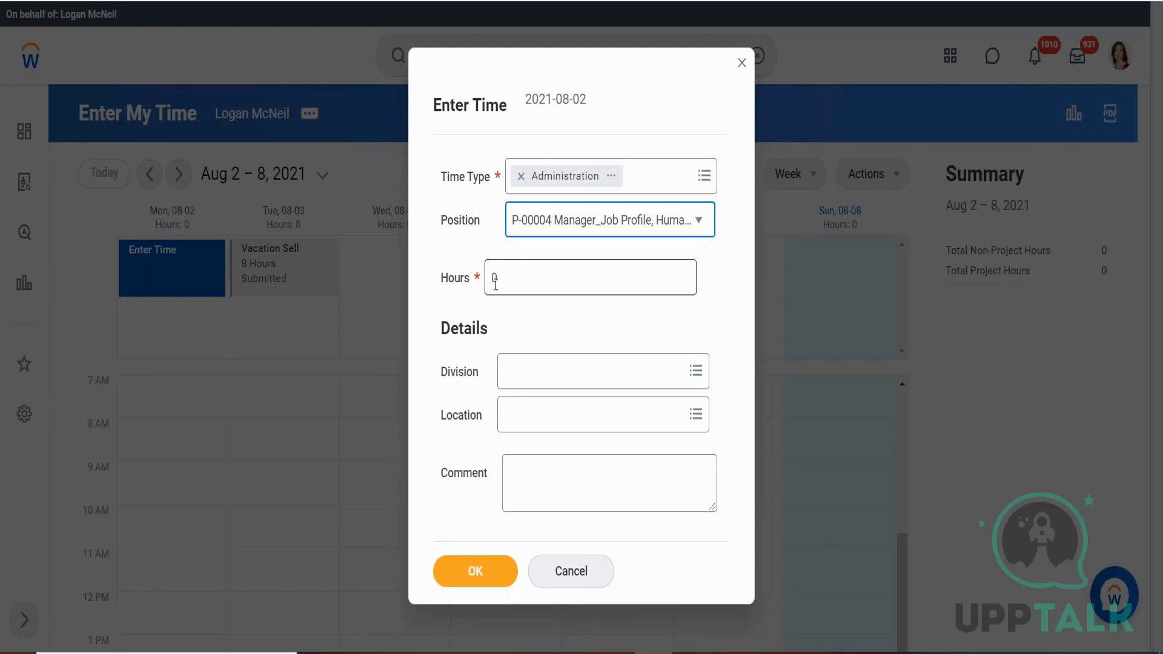
left_click(496, 284)
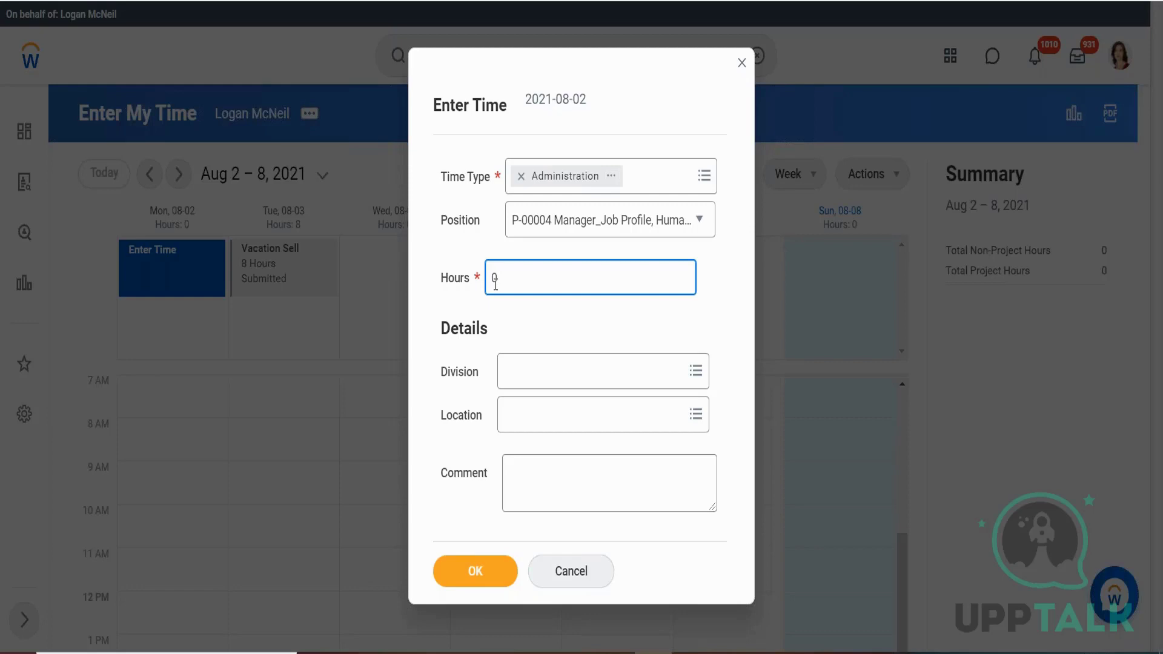
key("BackSpace")
type("6")
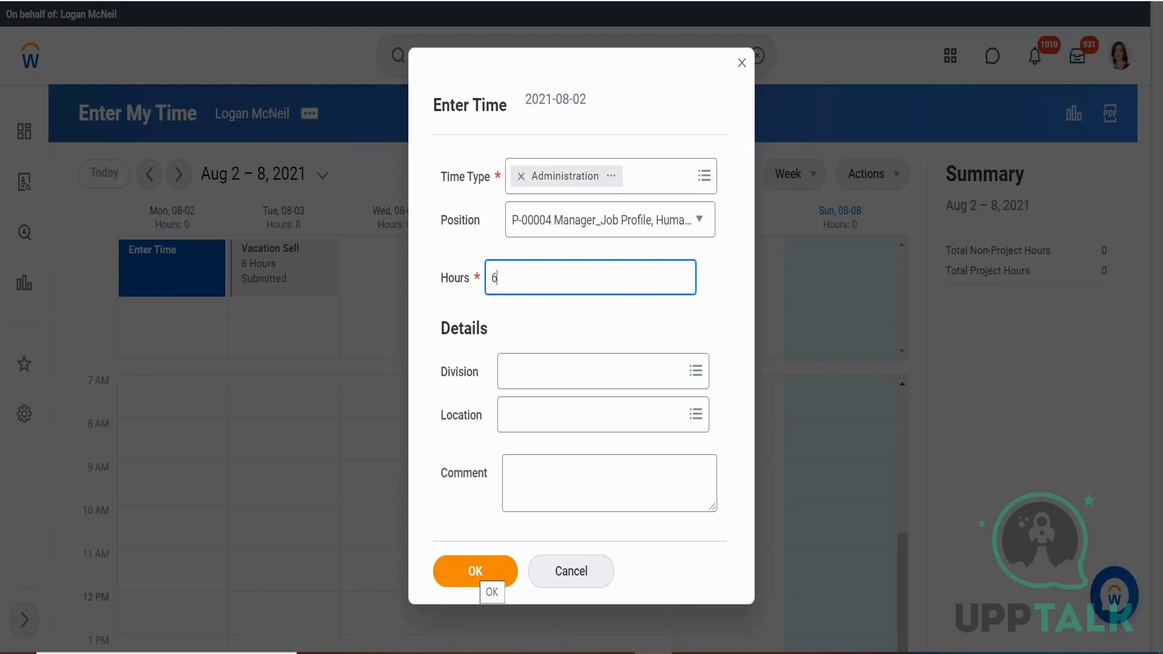
left_click(479, 572)
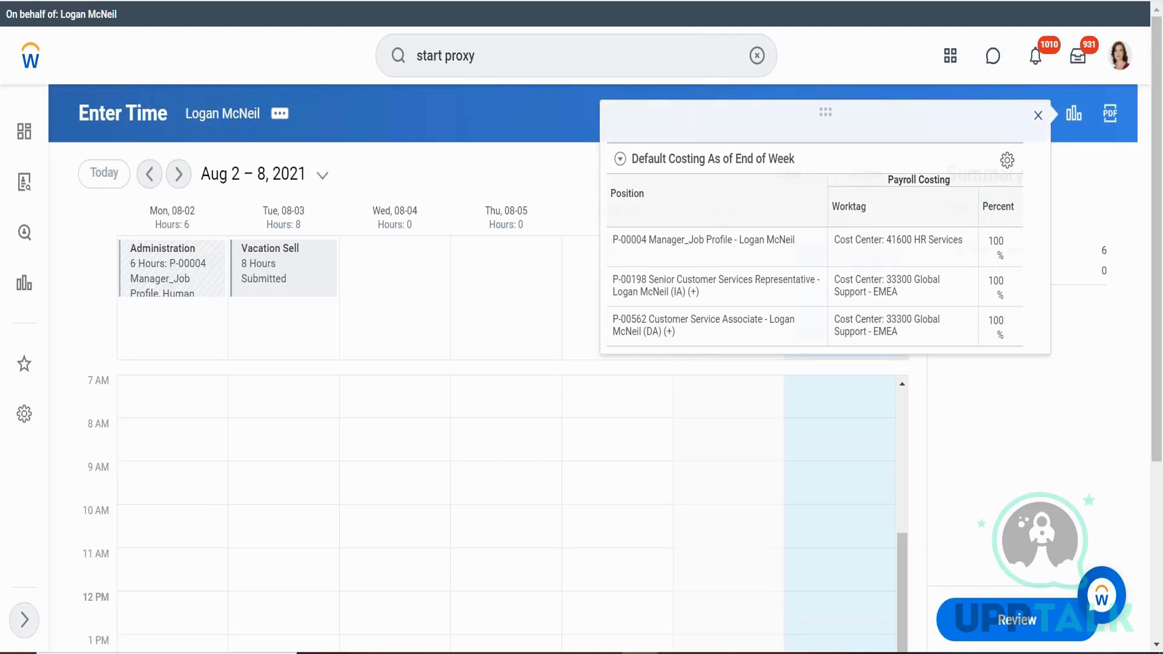
Start a time entry for Thursday, 08-05, with the Training time entry code as its time type
left_click(1038, 115)
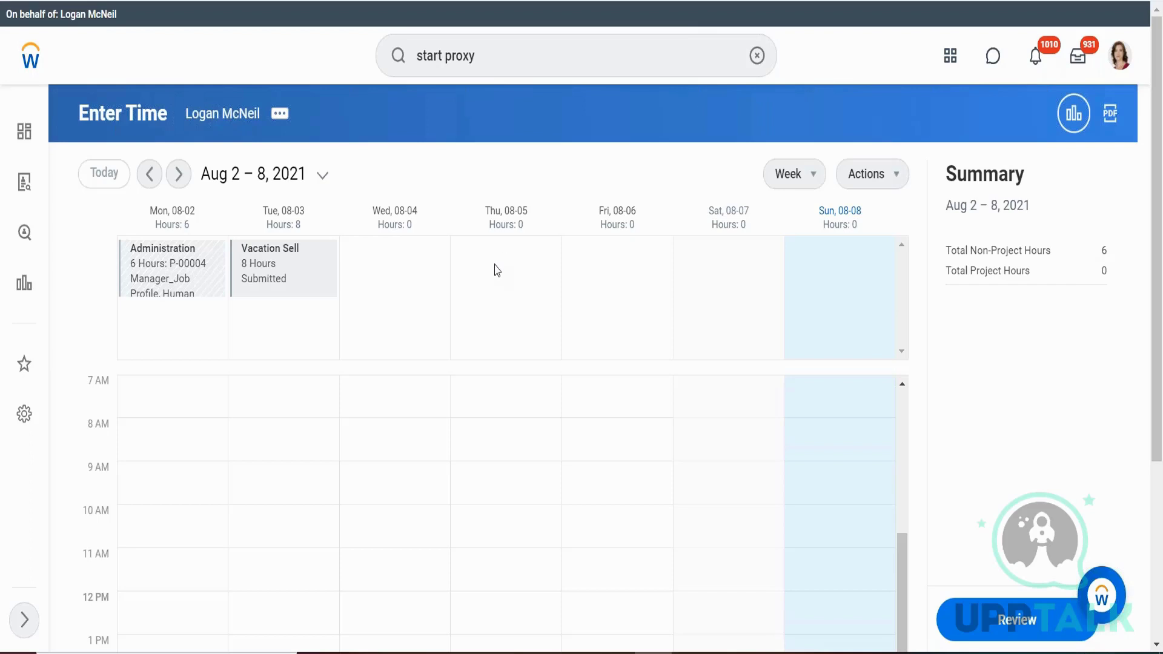
left_click(512, 269)
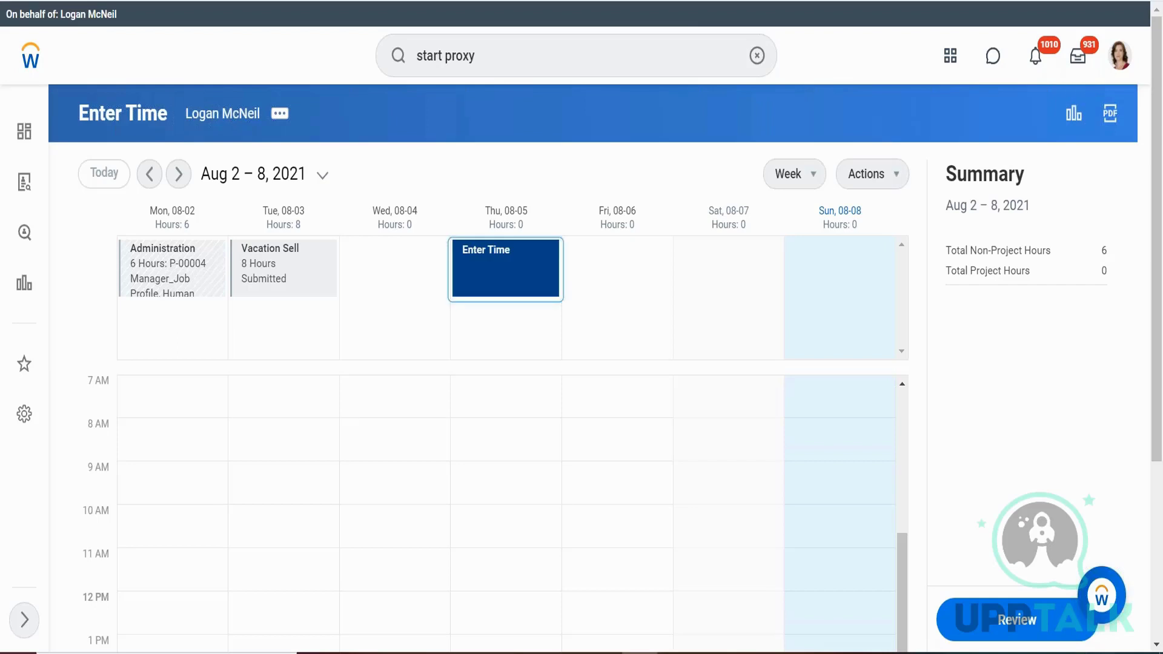
left_click(534, 276)
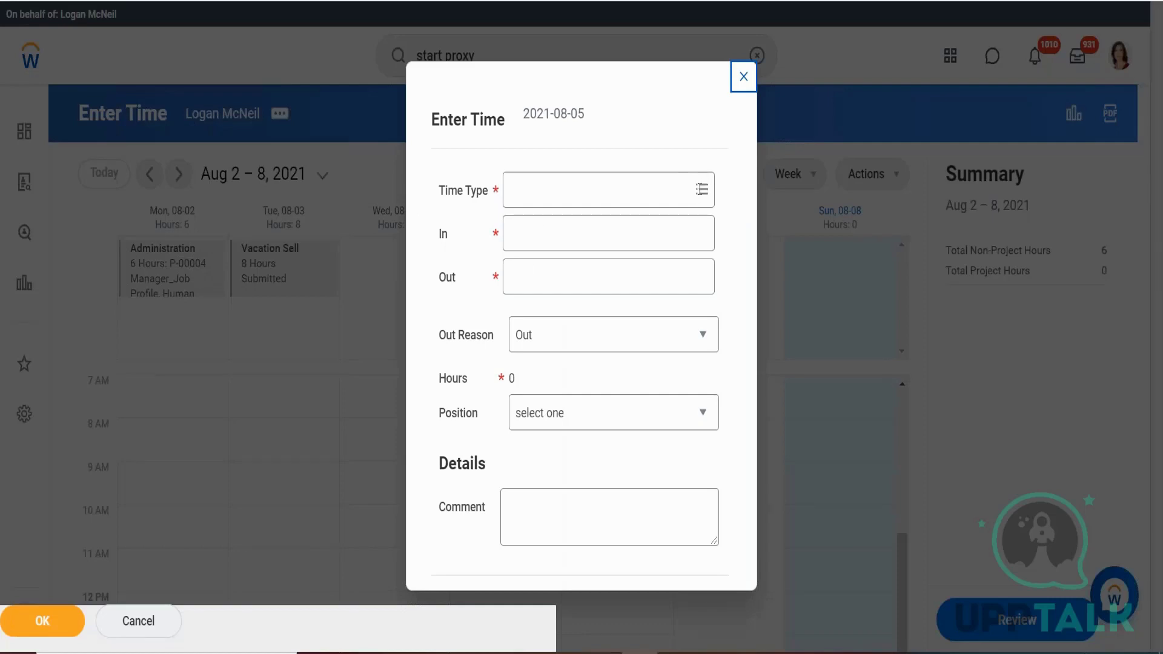
left_click(700, 189)
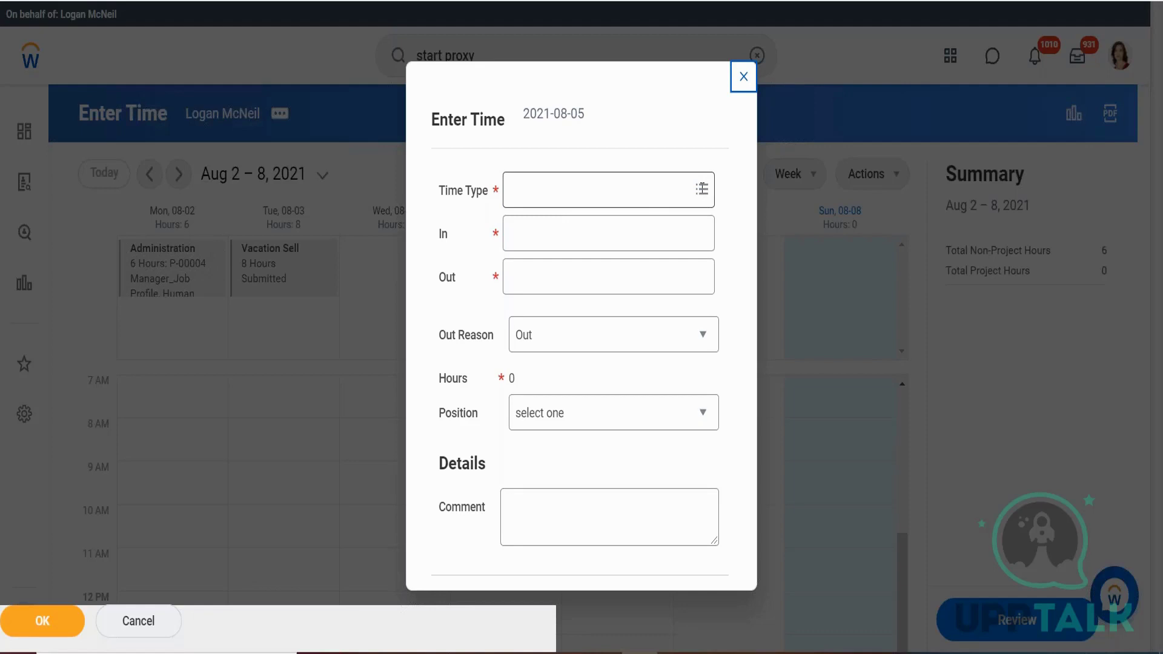
key("Tab")
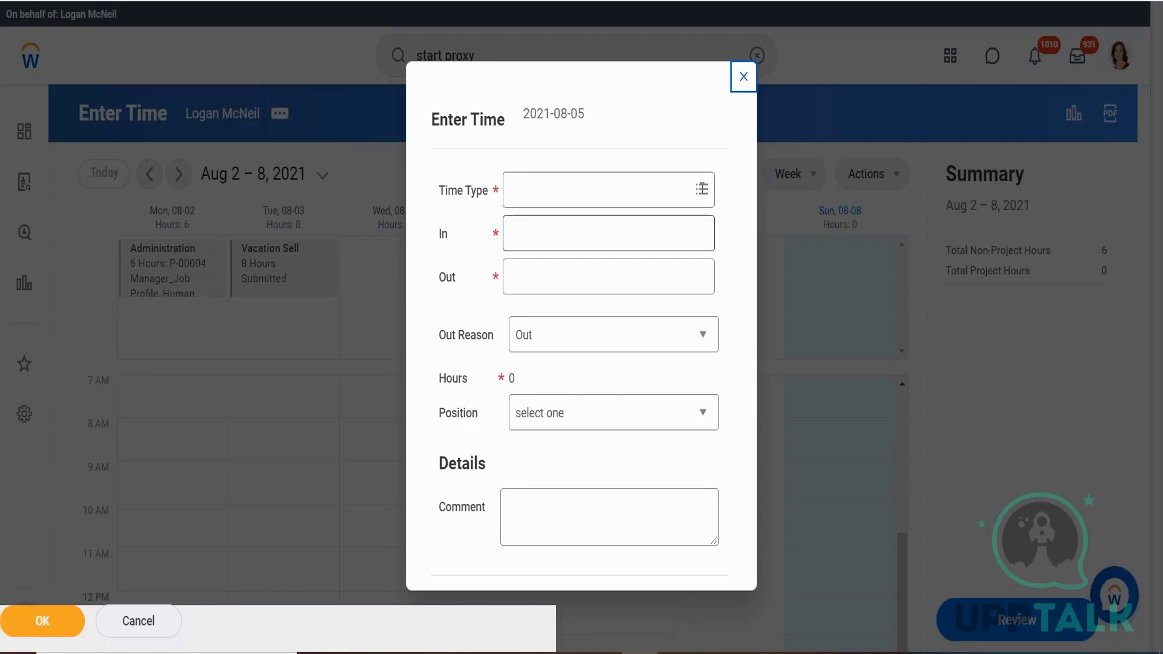
left_click(702, 189)
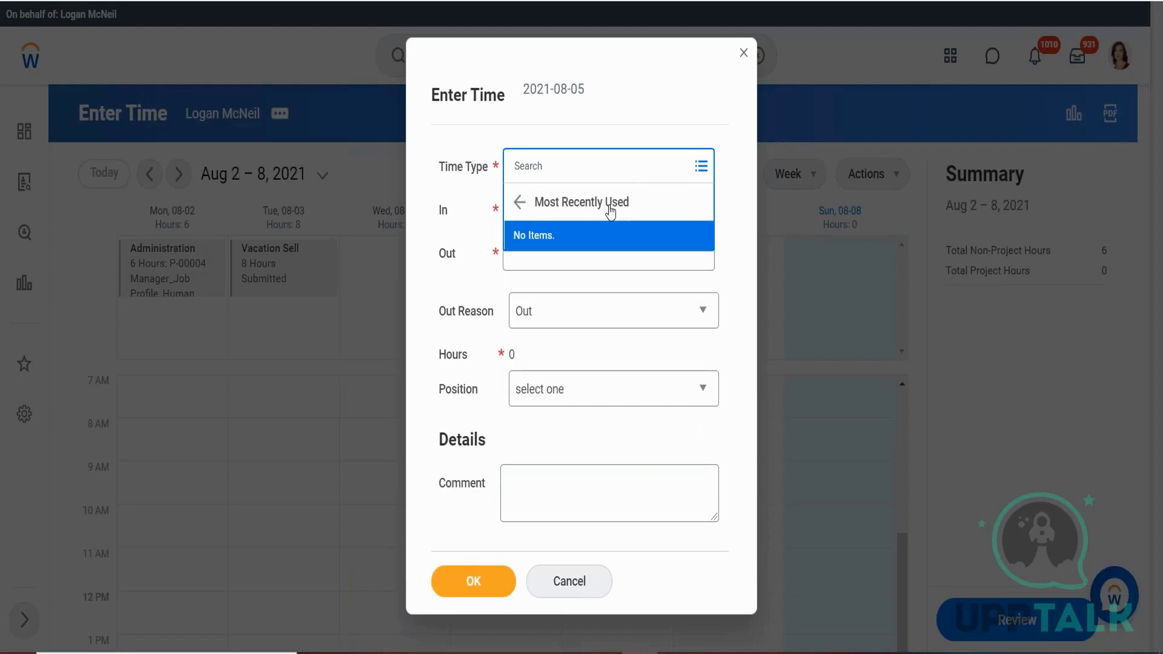
left_click(519, 202)
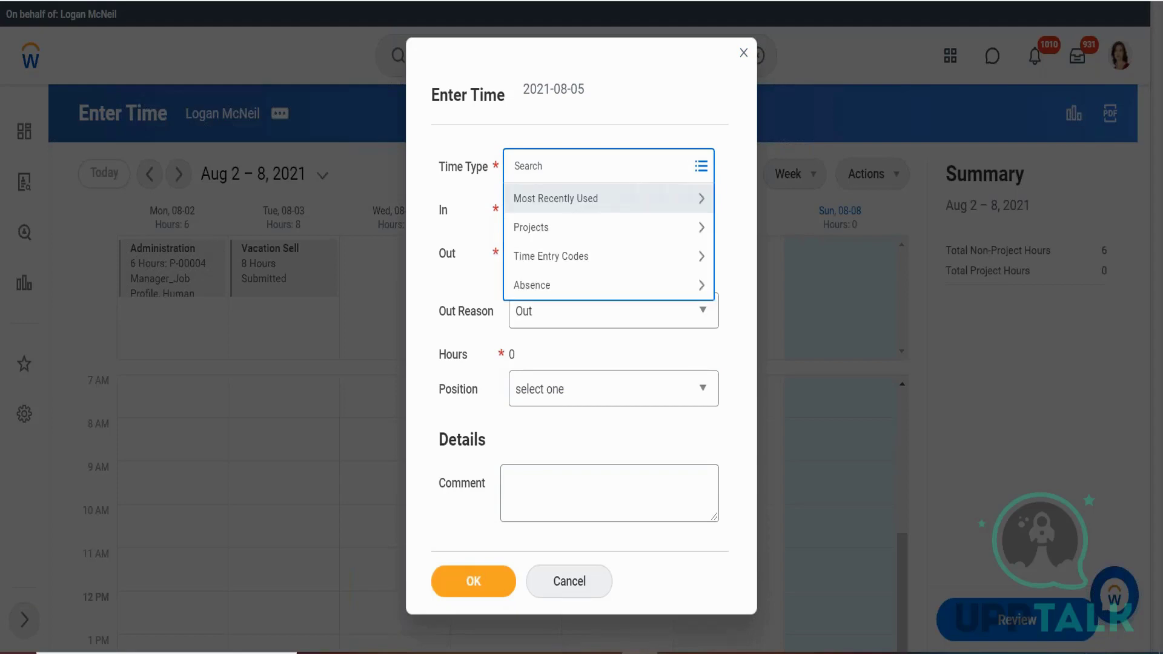
left_click(532, 261)
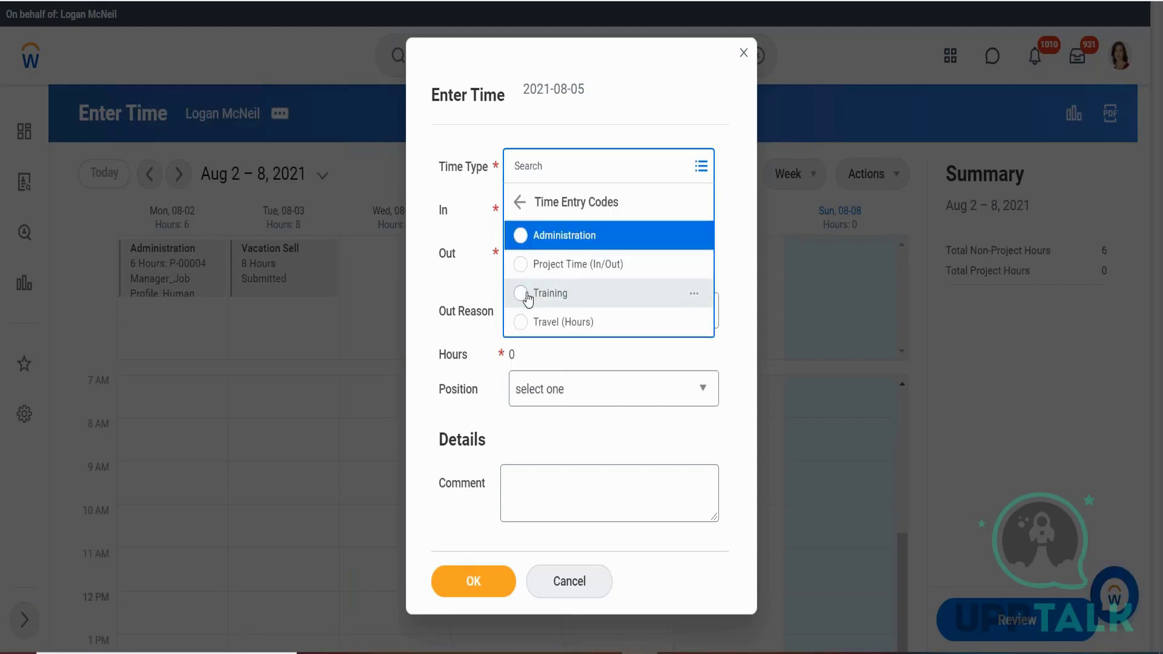
left_click(527, 295)
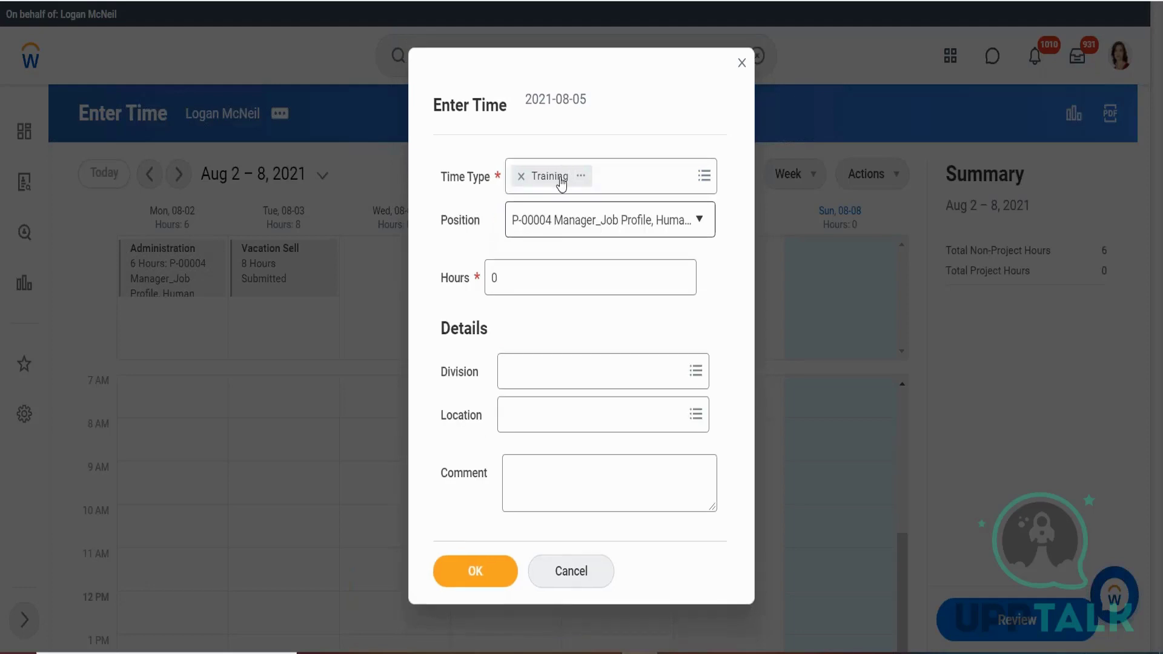
Set the Thursday Training entry to 8 hours, save it, and return to the unobstructed weekly calendar
left_click(505, 279)
key("BackSpace")
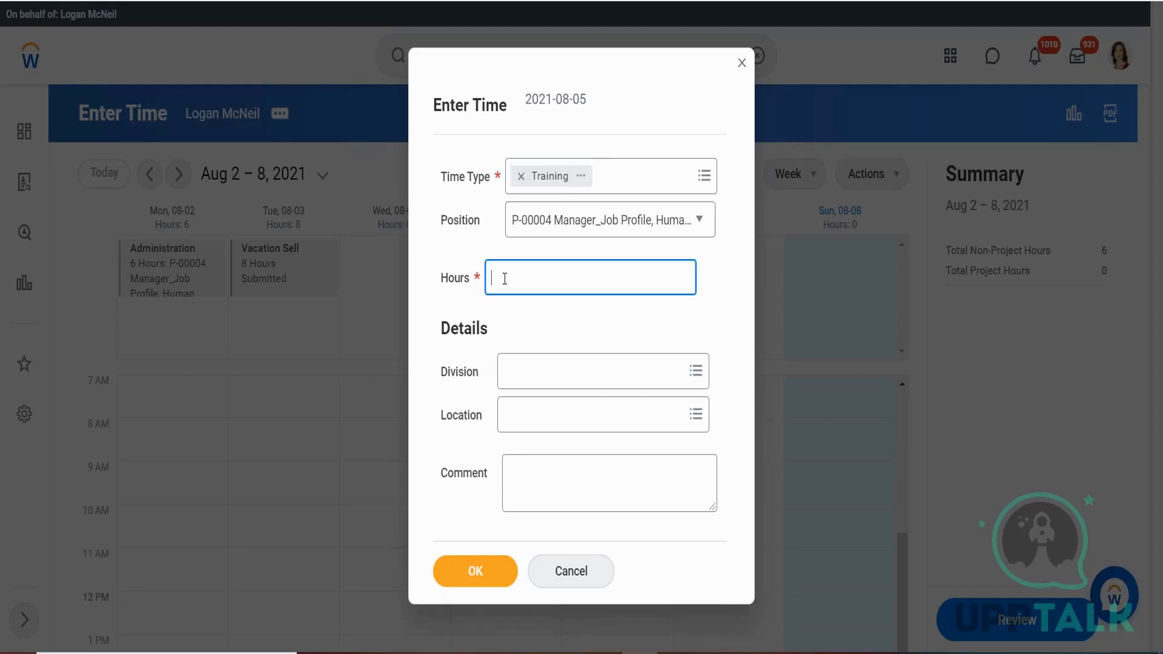
type("8")
left_click(494, 580)
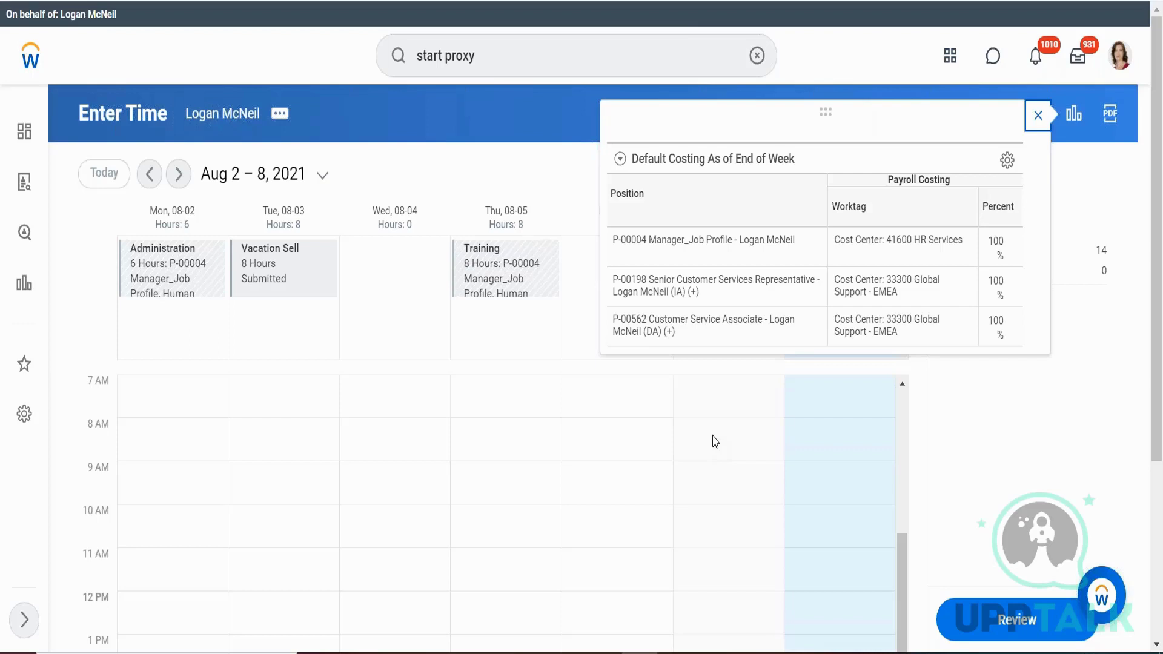
left_click(1038, 115)
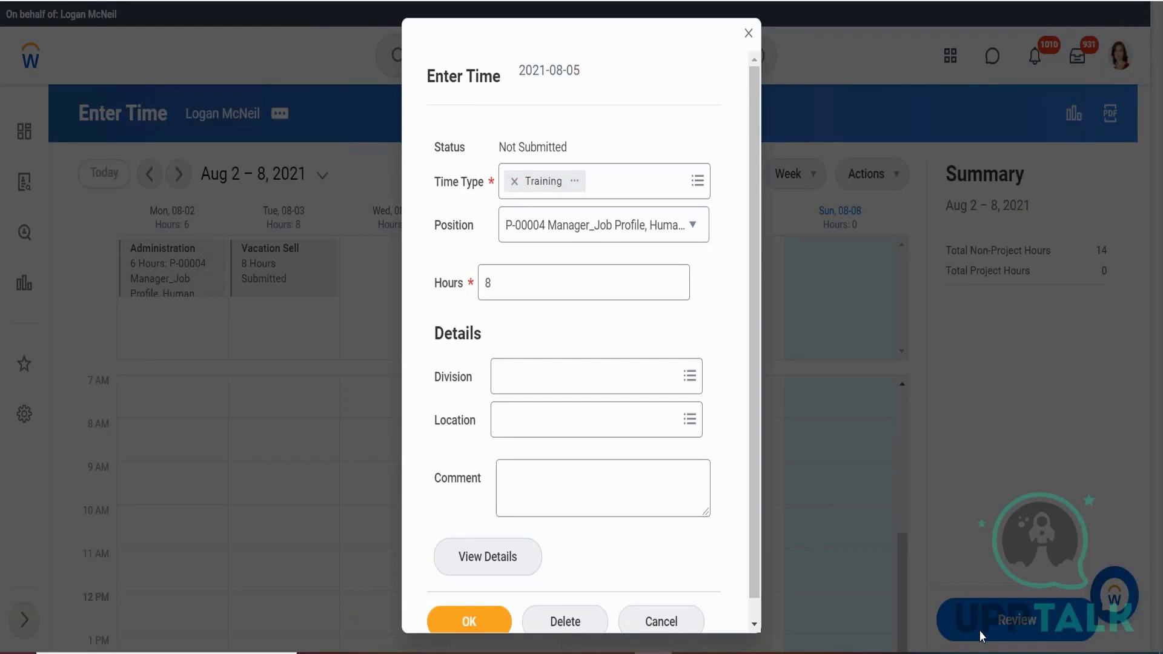
left_click(749, 35)
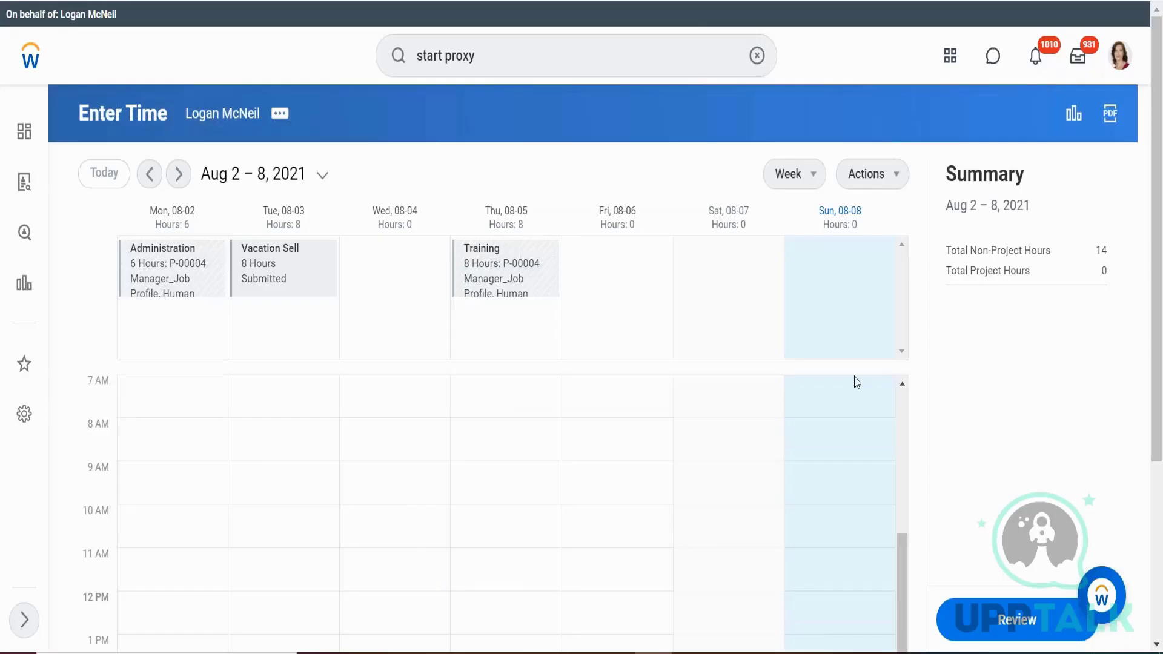
Review the recorded time for August 2 – 8, 2021 and submit it for approval
left_click(1036, 615)
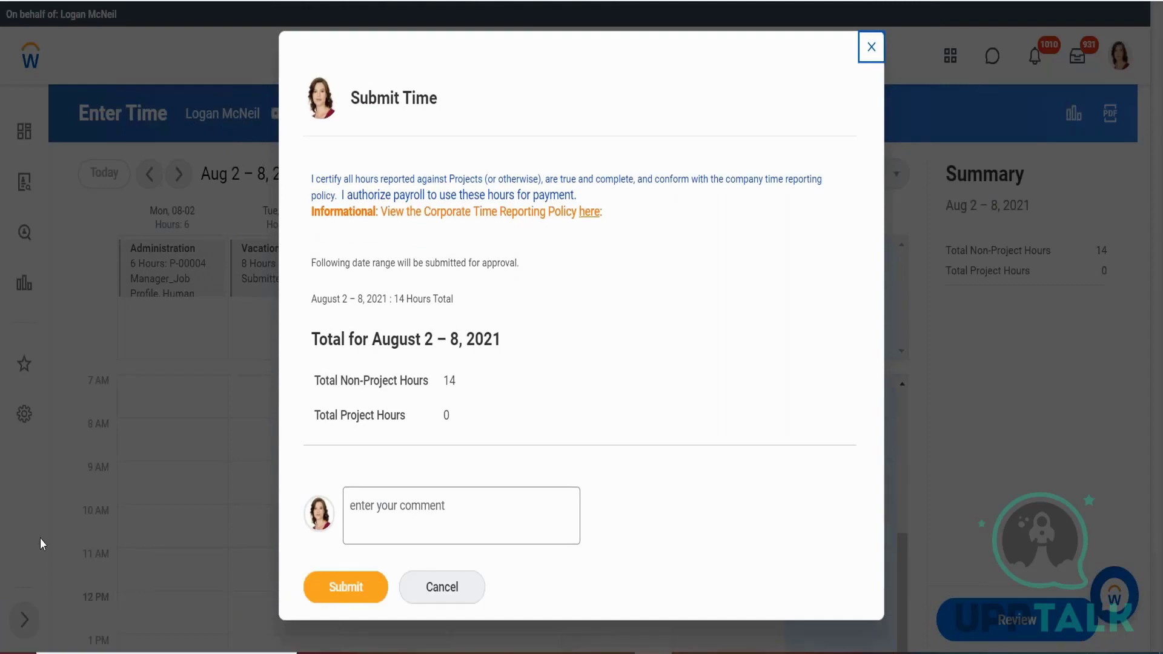
left_click(324, 594)
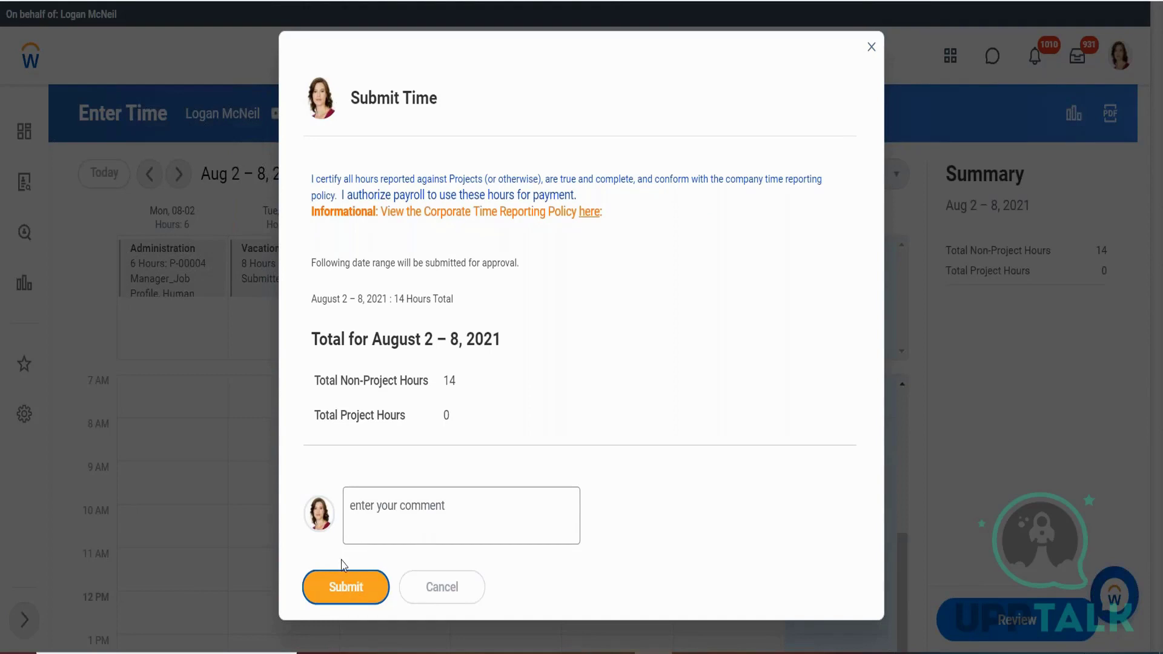
left_click(348, 590)
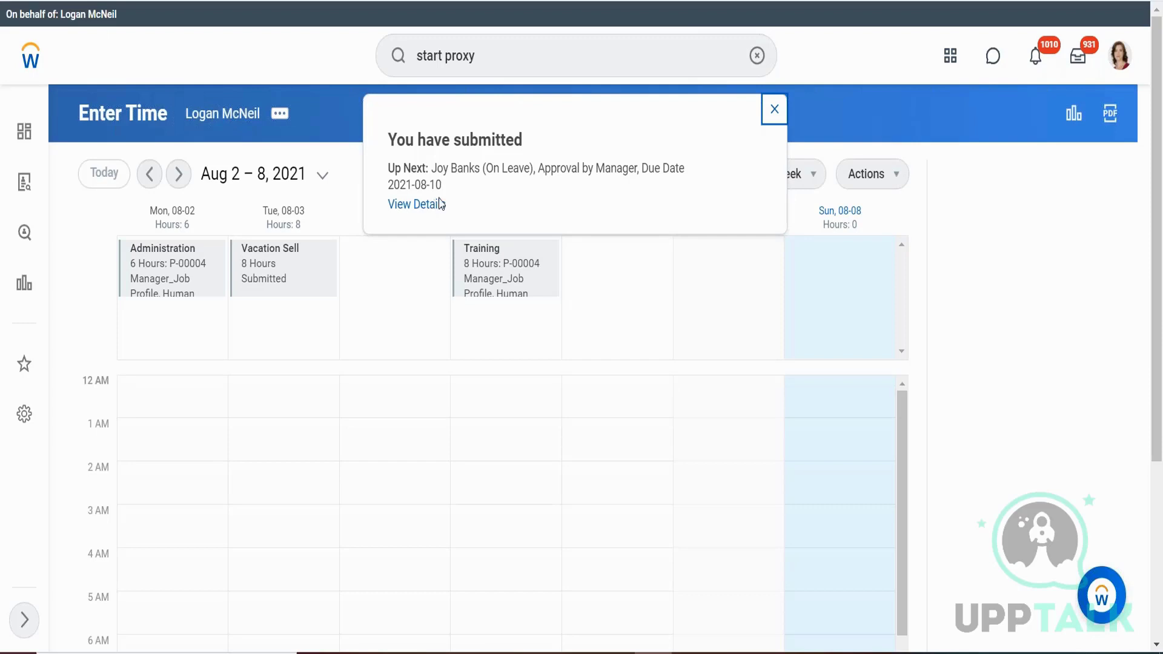
View the submitted time entry's details and examine its process history, including the step statuses and responsible persons
left_click(439, 204)
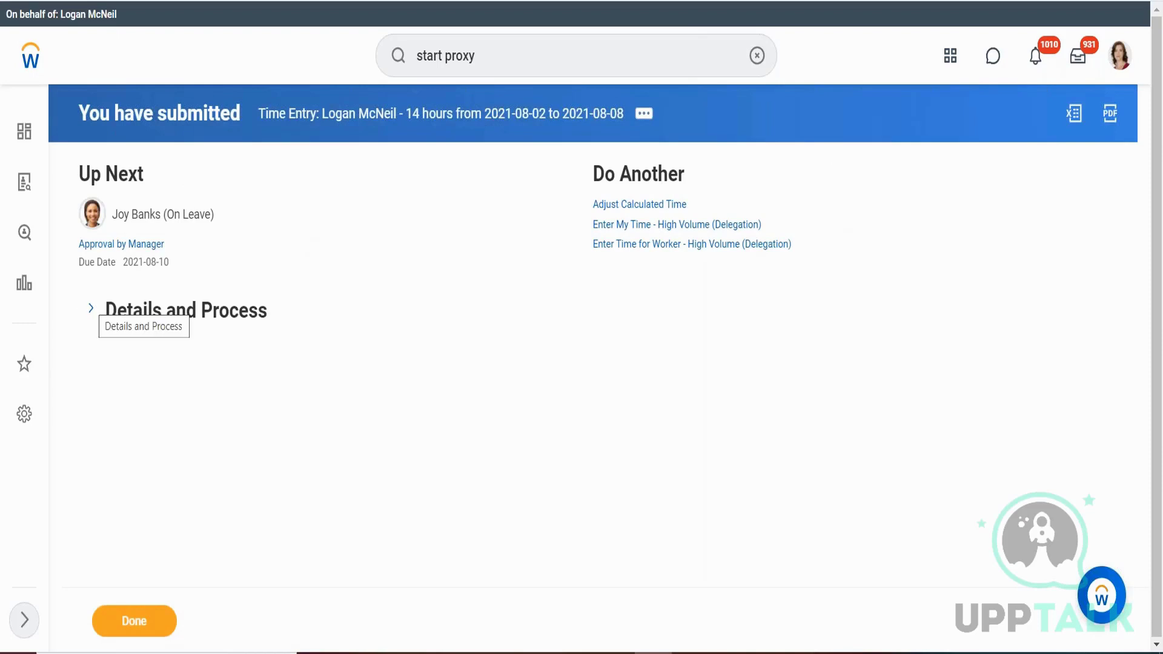
left_click(90, 312)
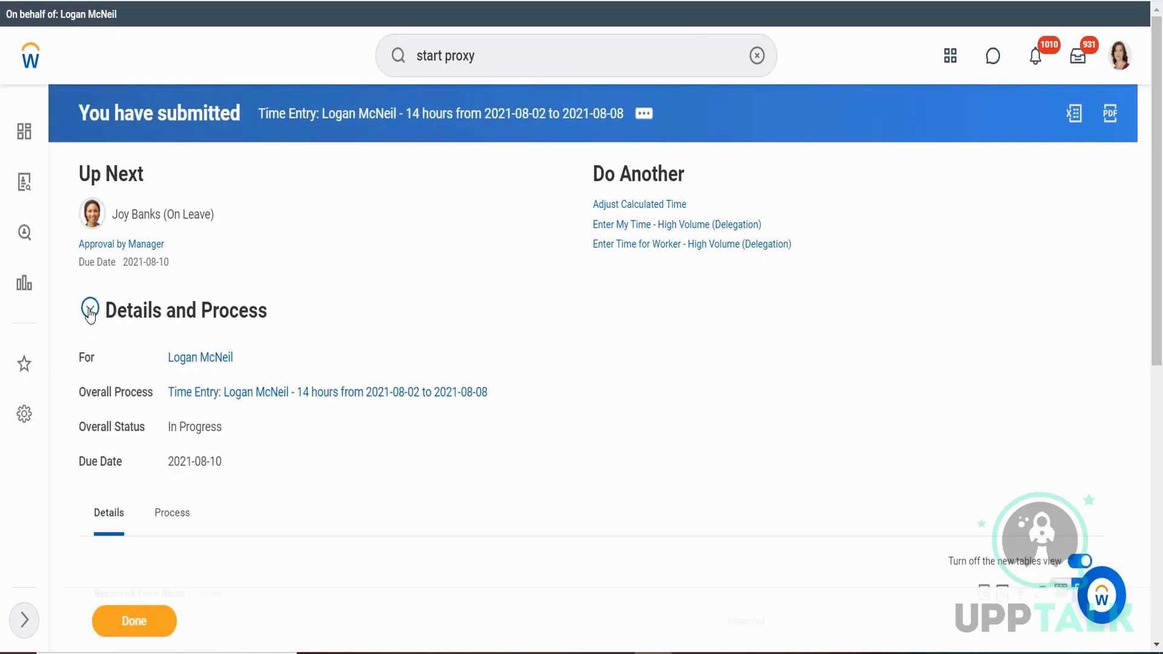
left_click(168, 513)
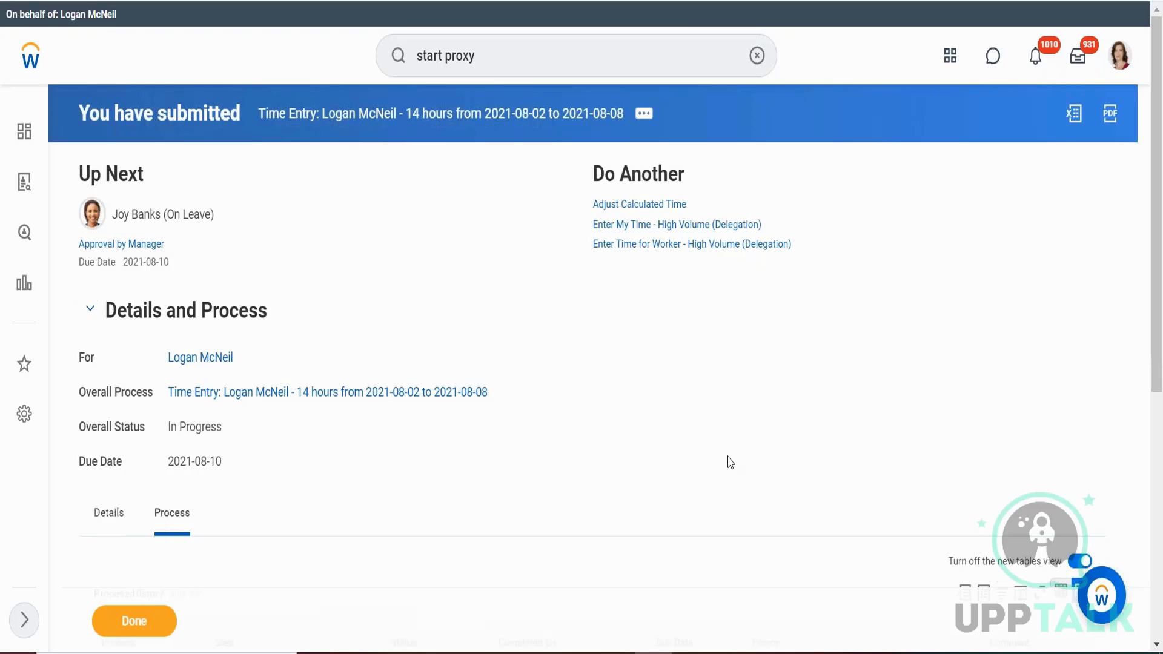
scroll(730, 463, "down", 7)
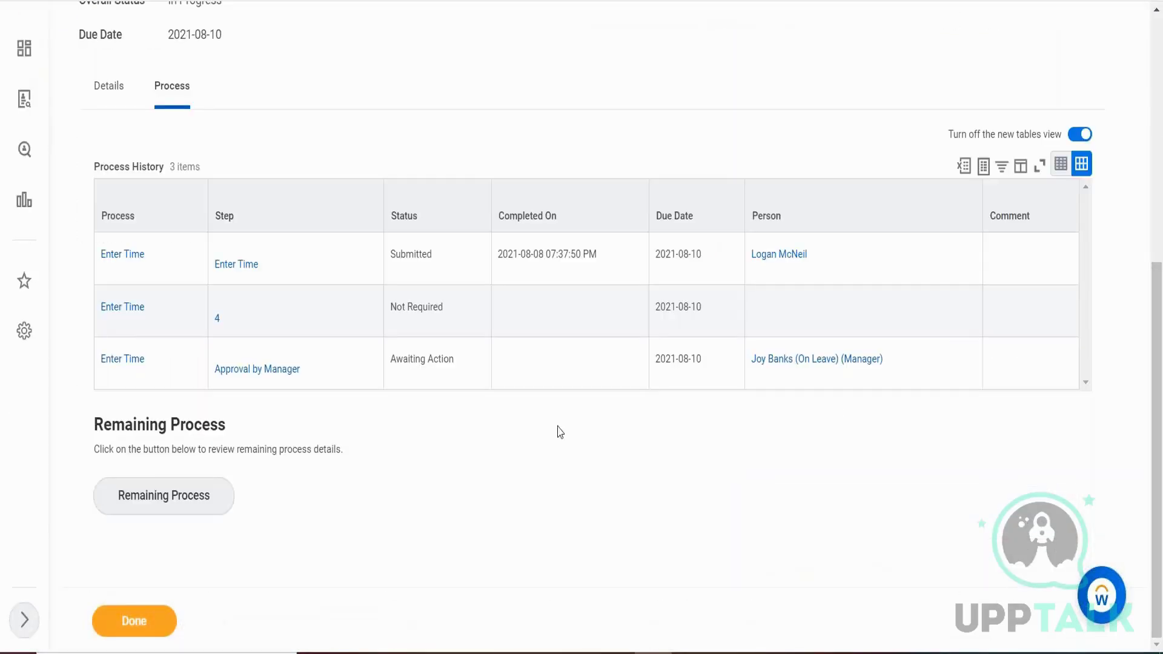